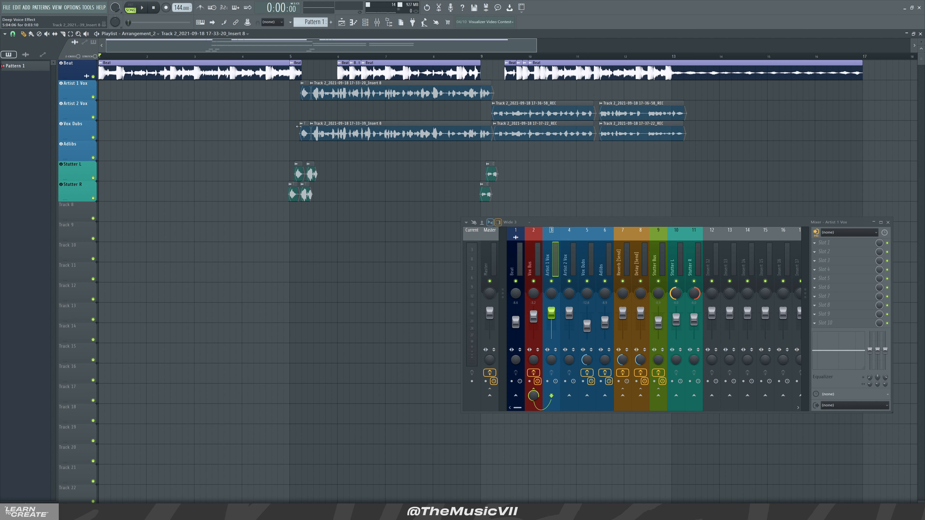
Check the Vox Dubs clip's settings and play the arrangement from bar 3 to hear the vocals with the beat
{"action": "double_click", "coordinate": [331, 136]}
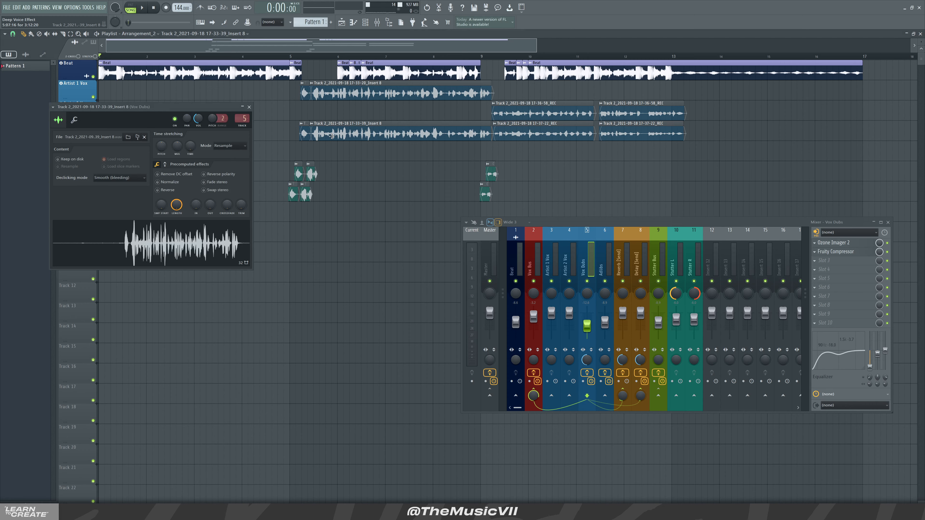
{"action": "left_click", "coordinate": [249, 107]}
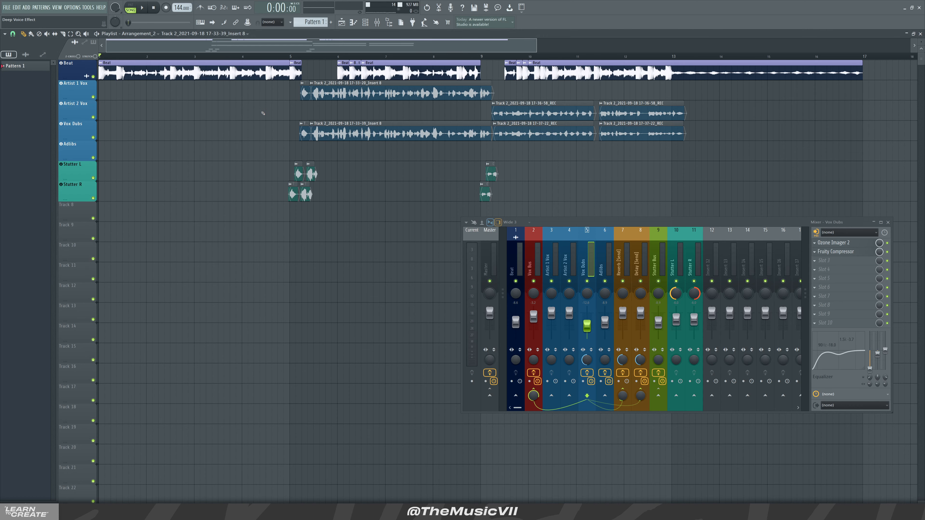
{"action": "left_click_drag", "start_coordinate": [243, 57], "coordinate": [228, 65]}
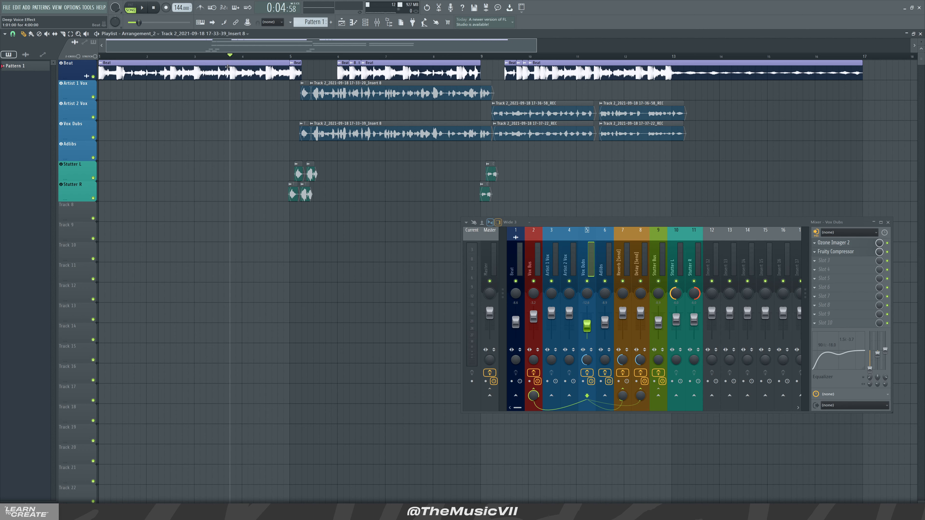
{"action": "left_click", "coordinate": [199, 57]}
{"action": "key", "text": "space"}
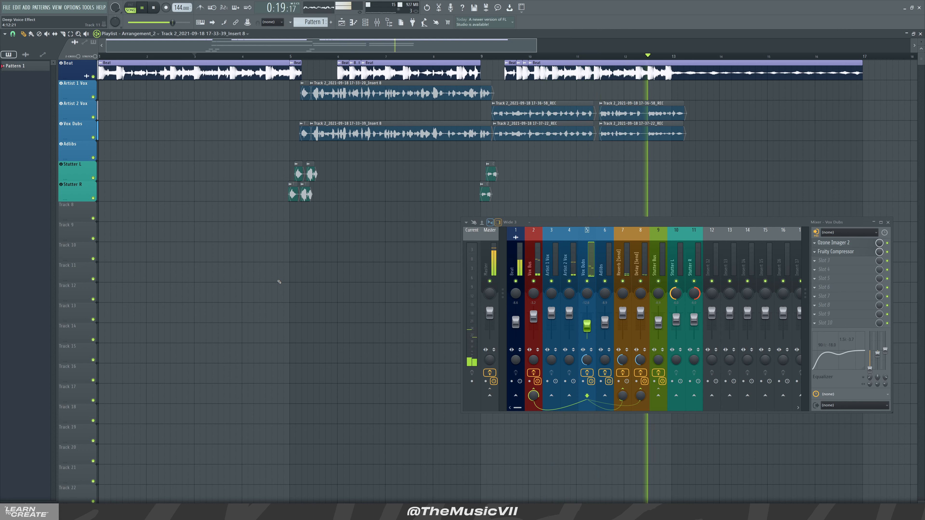
{"action": "key", "text": "space"}
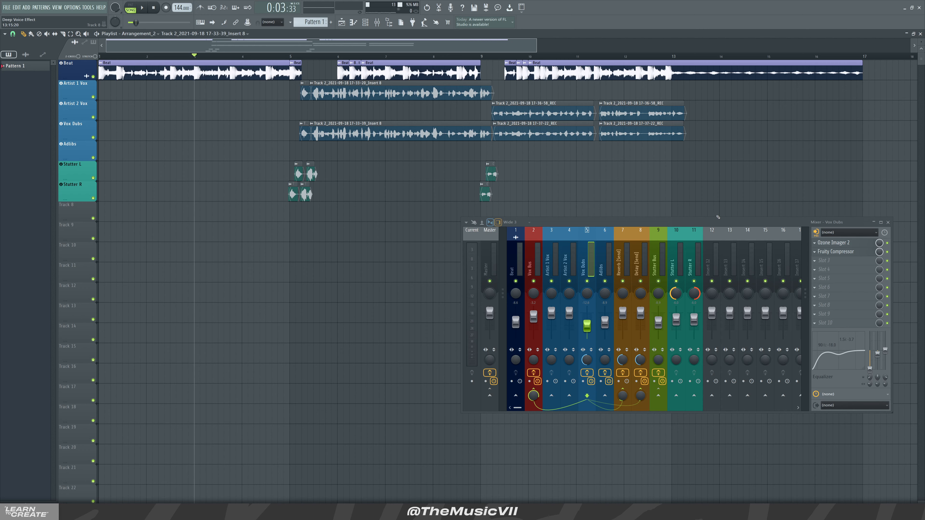
Play the verse from the middle of bar 7 to hear the Artist 1 vocals and dubs
{"action": "left_click_drag", "start_coordinate": [427, 59], "coordinate": [410, 58]}
{"action": "key", "text": "space"}
{"action": "scroll", "coordinate": [451, 112], "scroll_direction": "up", "scroll_amount": 5}
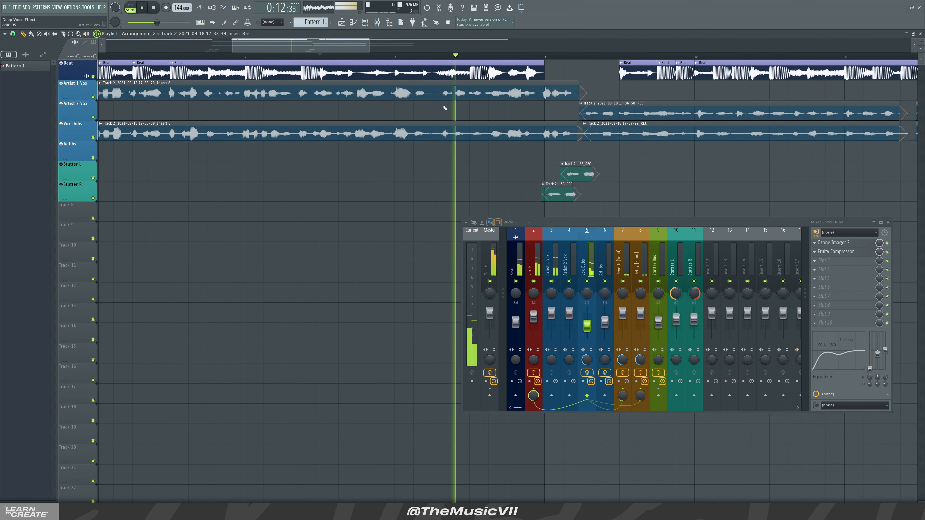
{"action": "key", "text": "space"}
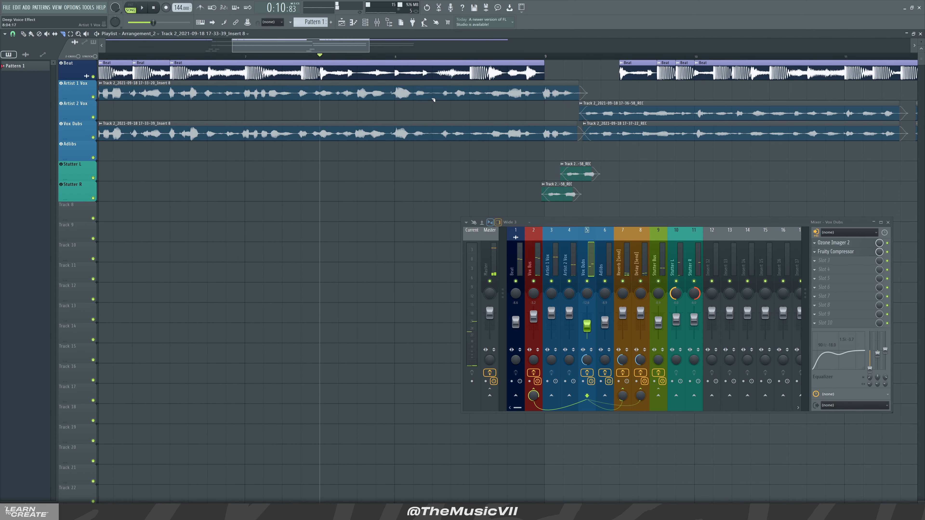
{"action": "scroll", "coordinate": [437, 97], "scroll_direction": "down", "scroll_amount": 5}
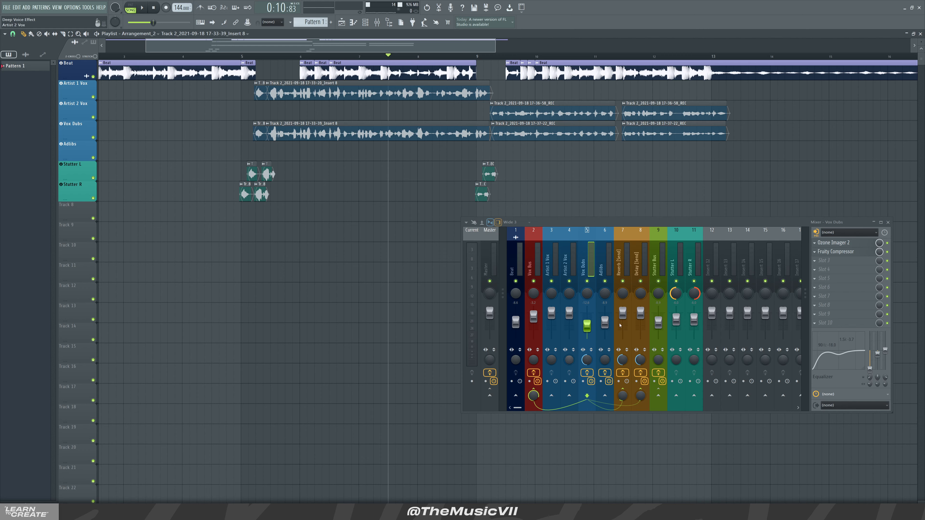
Rename mixer insert 12 as "Deep Voice FX"
{"action": "left_click", "coordinate": [711, 261]}
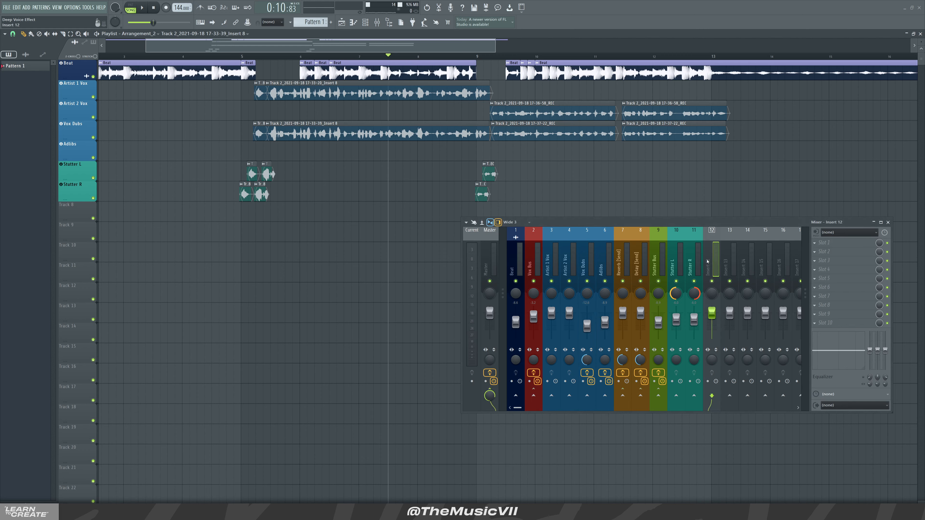
{"action": "right_click", "coordinate": [711, 261]}
{"action": "left_click", "coordinate": [728, 236]}
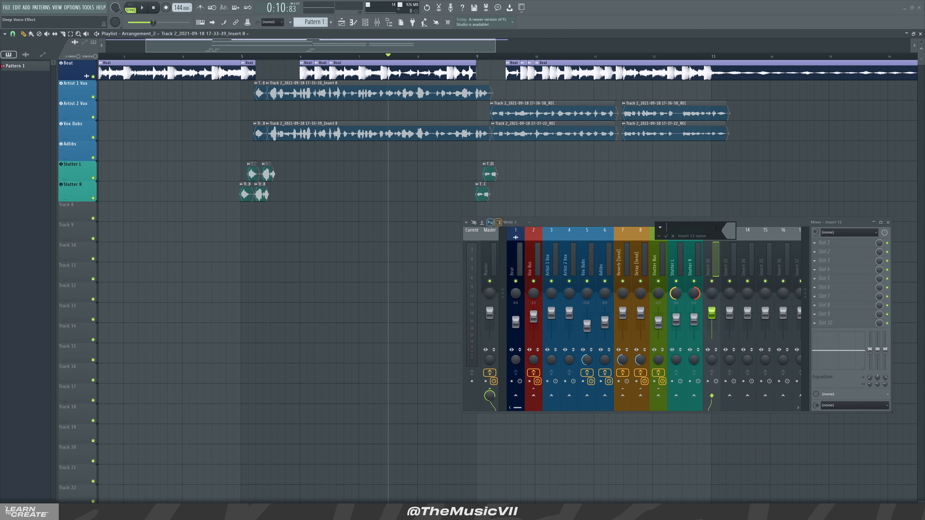
{"action": "type", "text": "Deep Voice F"}
{"action": "key", "text": "BackSpace"}
{"action": "type", "text": "EfX"}
{"action": "key", "text": "Return"}
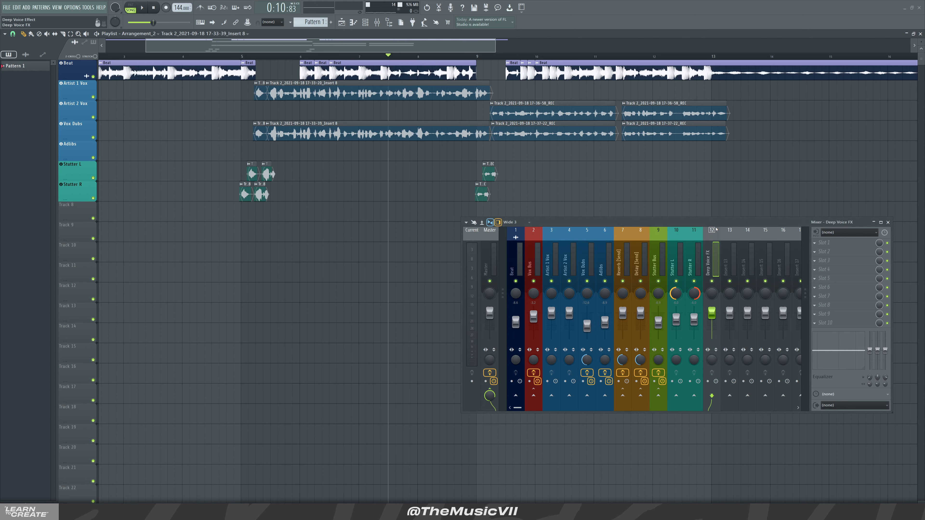
Color the Deep Voice FX mixer track dark blue
{"action": "right_click", "coordinate": [714, 230]}
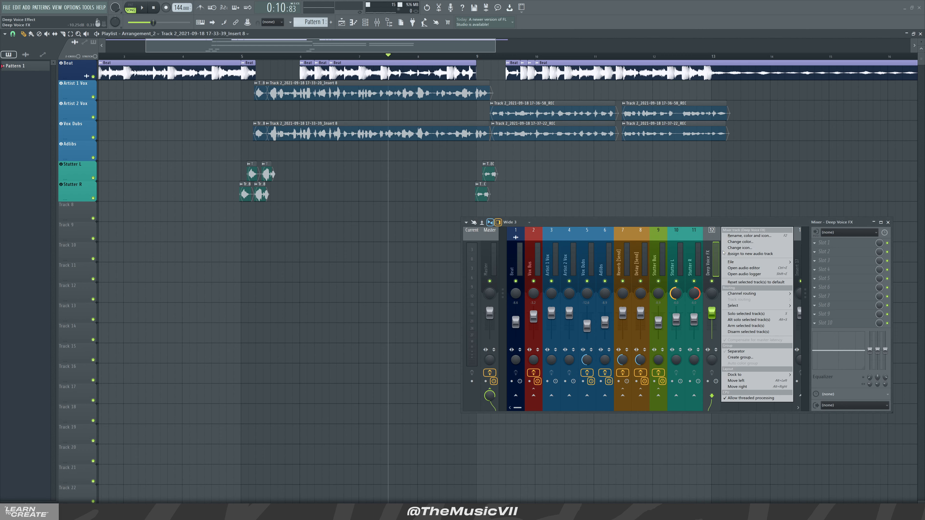
{"action": "left_click", "coordinate": [741, 250]}
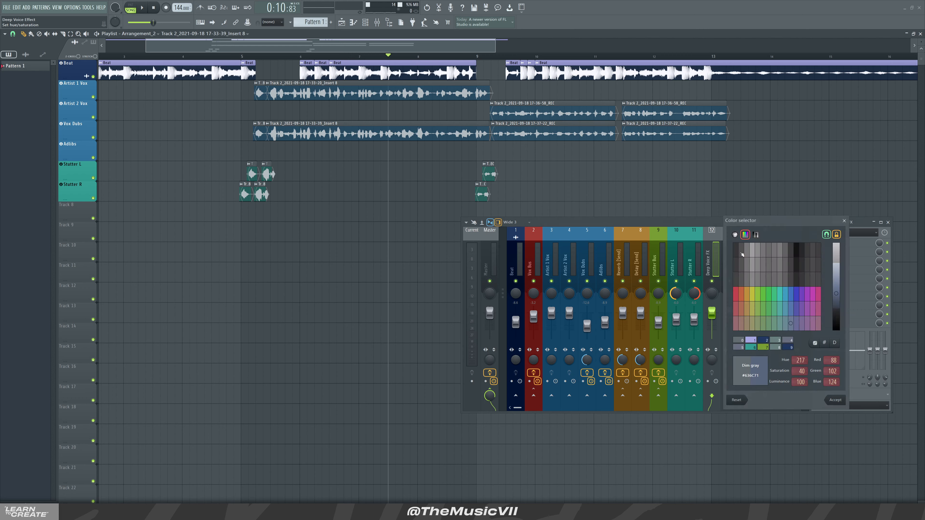
{"action": "left_click", "coordinate": [797, 295]}
{"action": "left_click", "coordinate": [835, 400]}
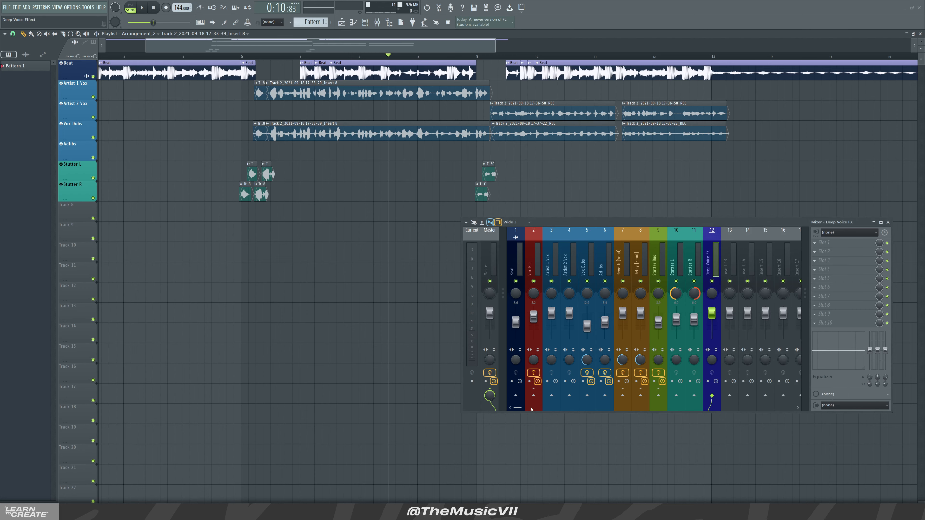
Route the Deep Voice FX mixer track to the Vox Bus only
{"action": "left_click", "coordinate": [534, 400]}
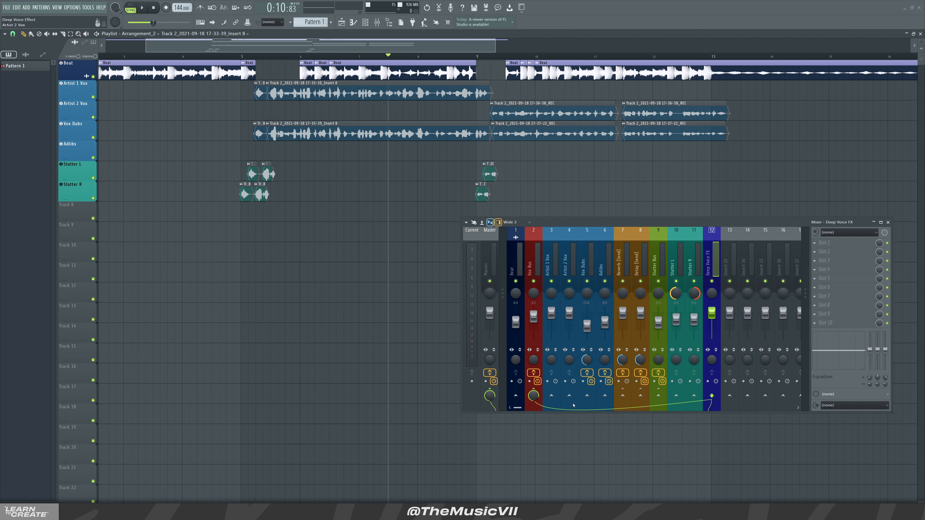
{"action": "right_click", "coordinate": [536, 391]}
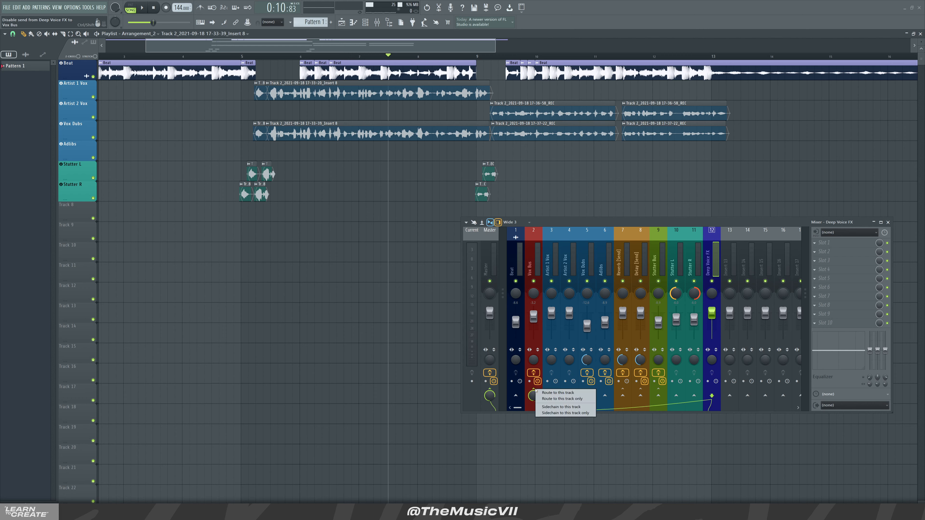
{"action": "left_click", "coordinate": [553, 399]}
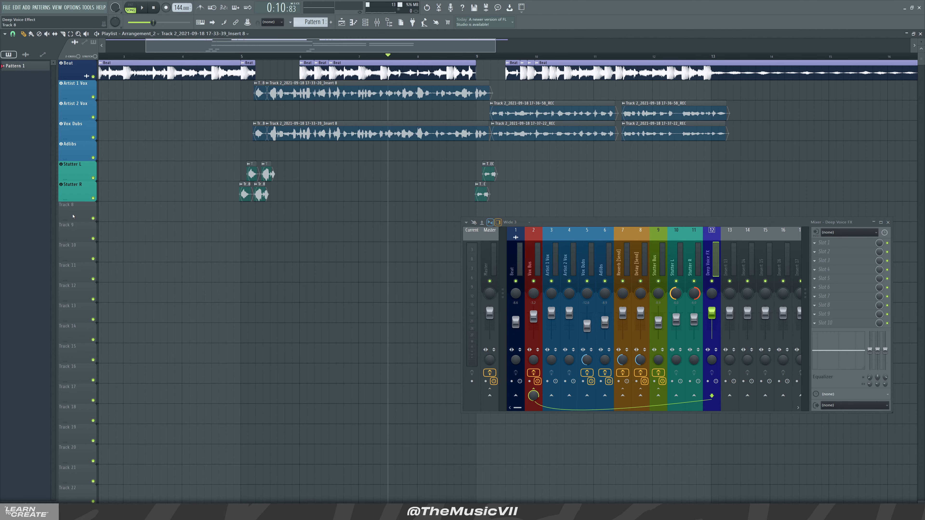
Turn playlist Track 8 into an audio track linked to the Deep Voice FX mixer track
{"action": "left_click_drag", "start_coordinate": [657, 223], "coordinate": [640, 258]}
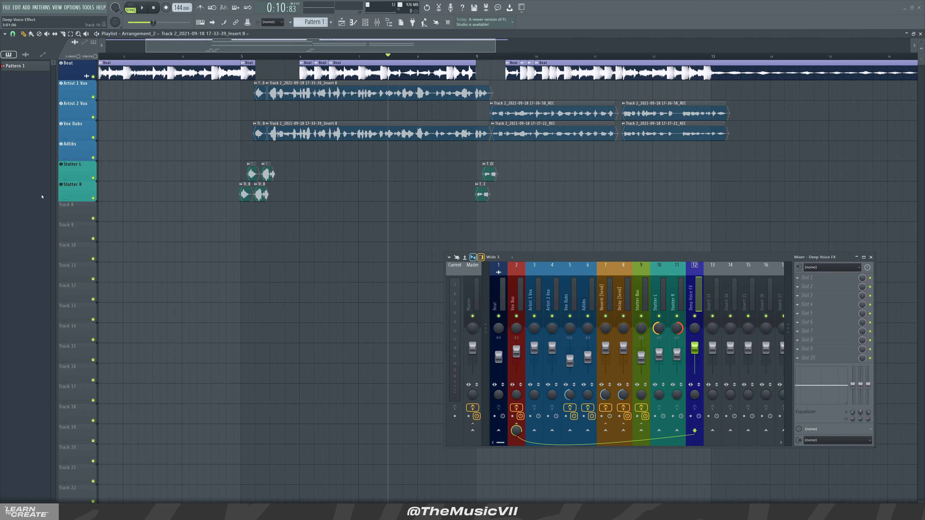
{"action": "right_click", "coordinate": [87, 216]}
{"action": "mouse_move", "coordinate": [116, 238]}
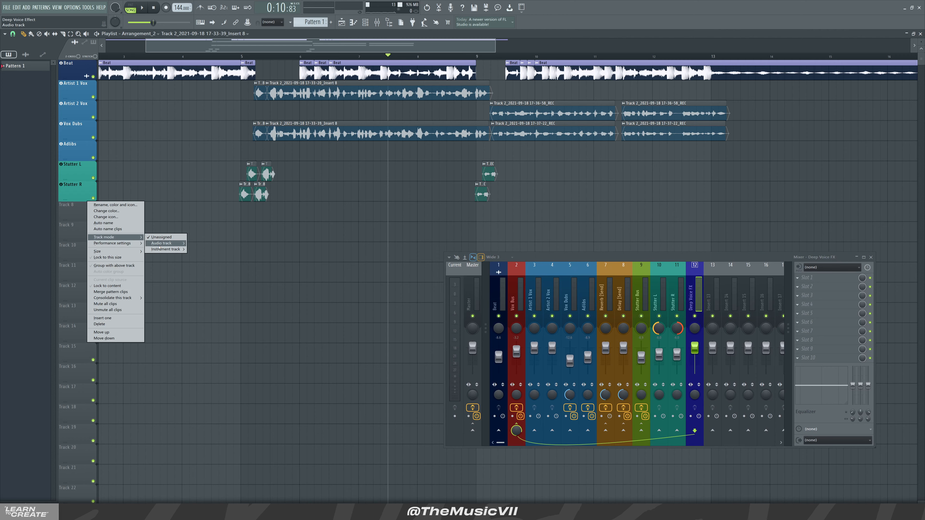
{"action": "mouse_move", "coordinate": [160, 243]}
{"action": "left_click", "coordinate": [213, 78]}
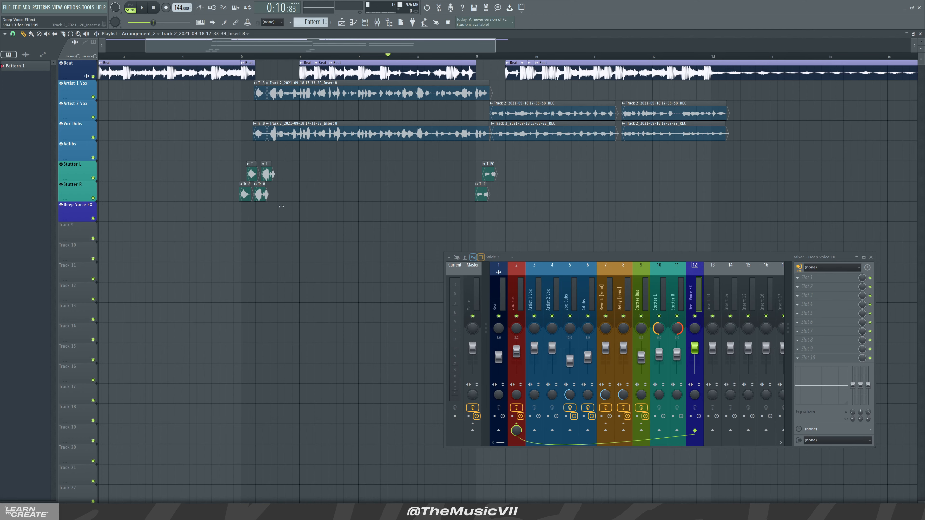
Set the playlist snap to Bar and copy the long Artist 1 Vox clip onto the Deep Voice FX track as a unique clip
{"action": "scroll", "coordinate": [337, 209], "scroll_direction": "down", "scroll_amount": 2}
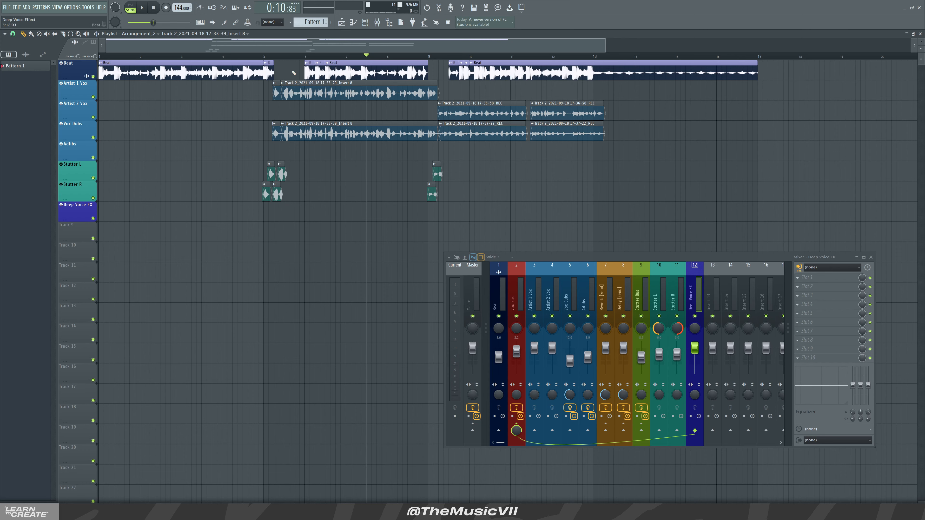
{"action": "left_click", "coordinate": [13, 34]}
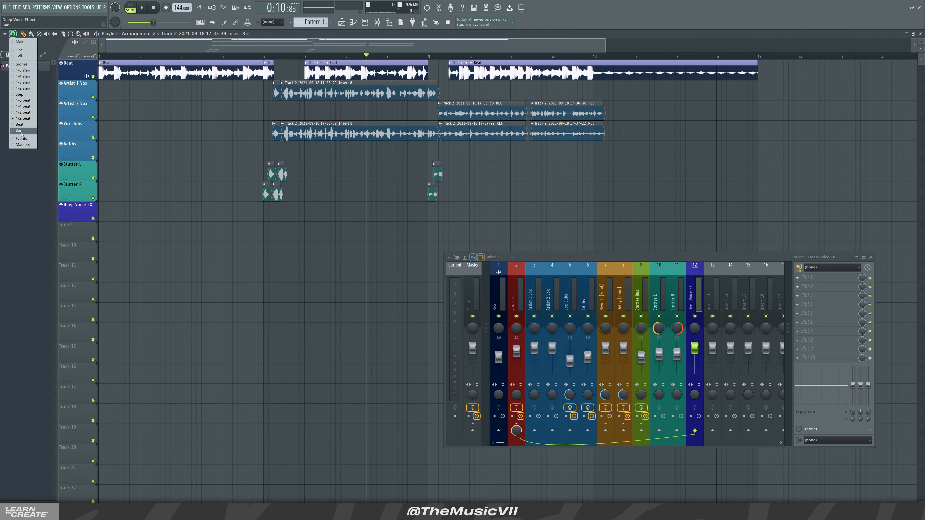
{"action": "left_click", "coordinate": [22, 131]}
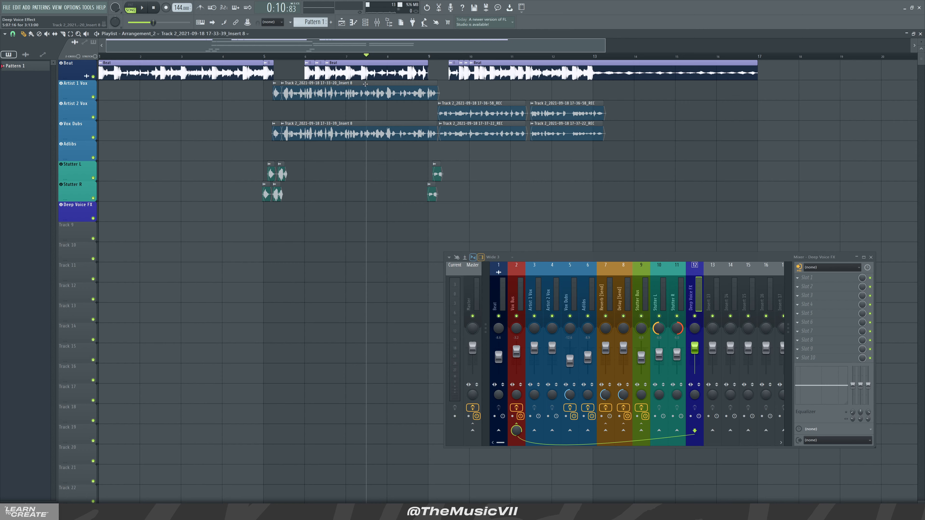
{"action": "left_click_drag", "start_coordinate": [356, 214], "coordinate": [355, 226]}
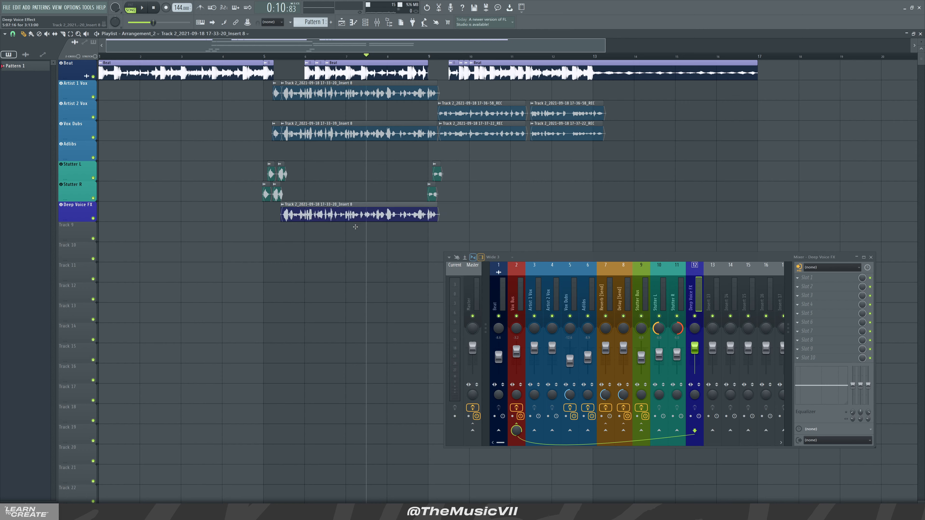
{"action": "left_click_drag", "start_coordinate": [358, 229], "coordinate": [358, 229]}
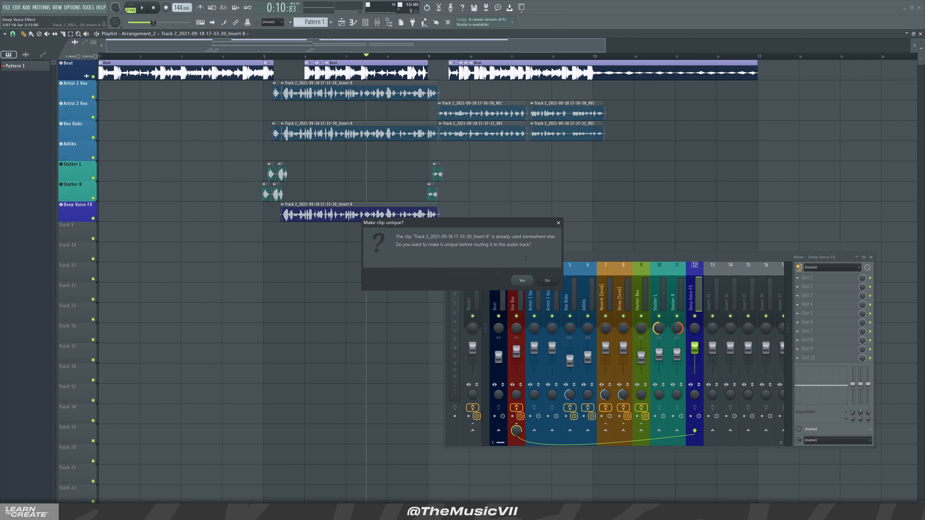
{"action": "left_click", "coordinate": [522, 281]}
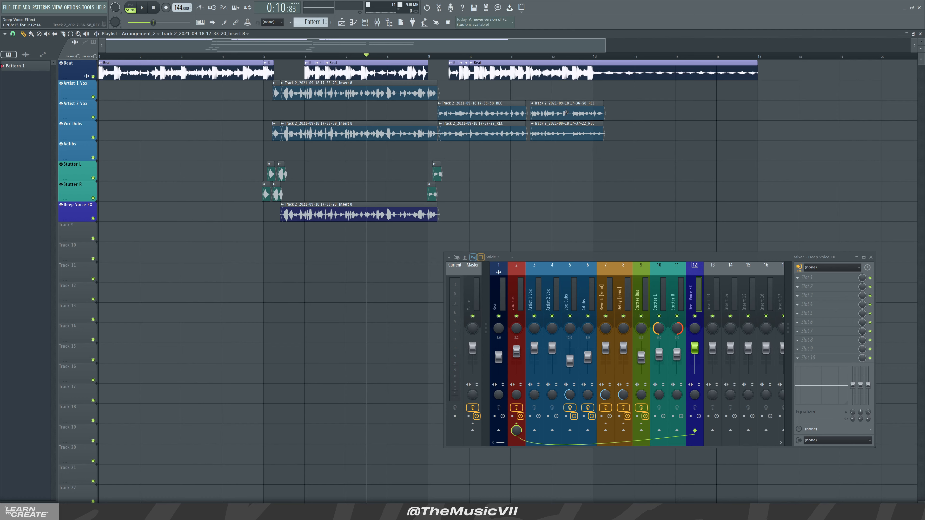
Copy the second Artist 2 Vox clip onto the Deep Voice FX track as a unique clip, extending its start back to about the middle of bar 9
{"action": "double_click", "coordinate": [557, 110]}
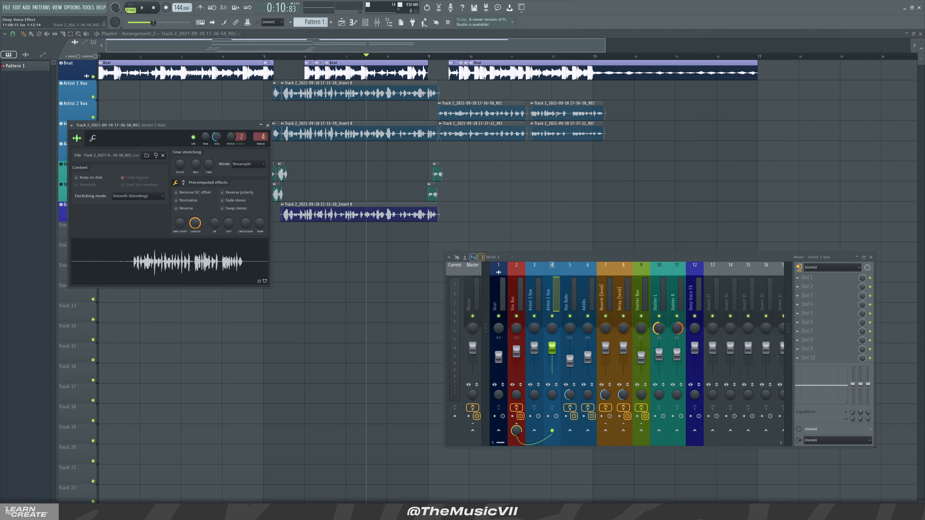
{"action": "key", "text": "Escape"}
{"action": "double_click", "coordinate": [502, 116]}
{"action": "left_click", "coordinate": [269, 126]}
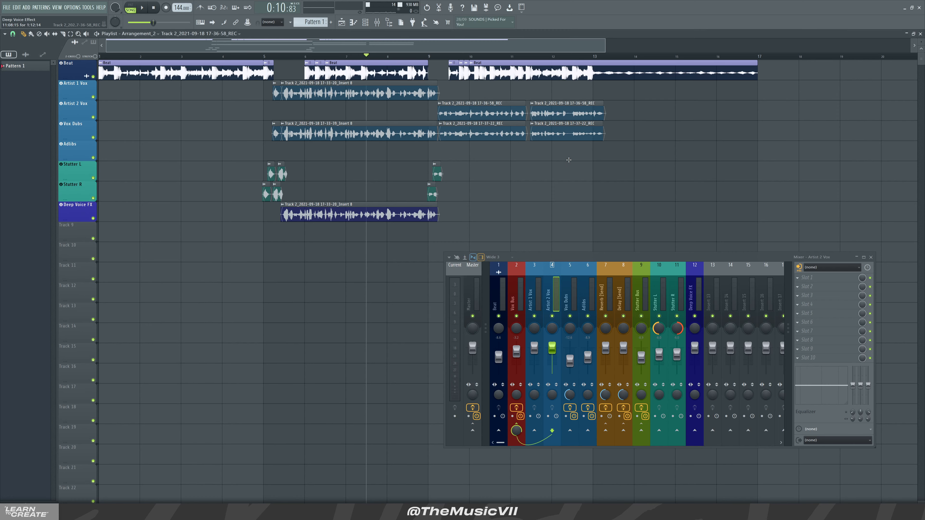
{"action": "left_click_drag", "start_coordinate": [562, 221], "coordinate": [448, 214]}
{"action": "left_click", "coordinate": [524, 283]}
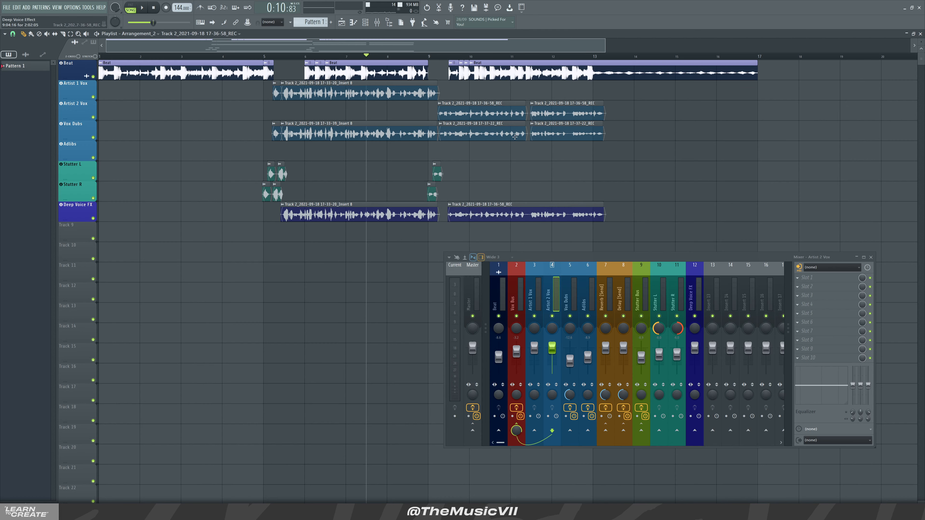
Play the arrangement from bar 5 to hear the copied vocals on the Deep Voice FX track
{"action": "left_click", "coordinate": [266, 56]}
{"action": "key", "text": "space"}
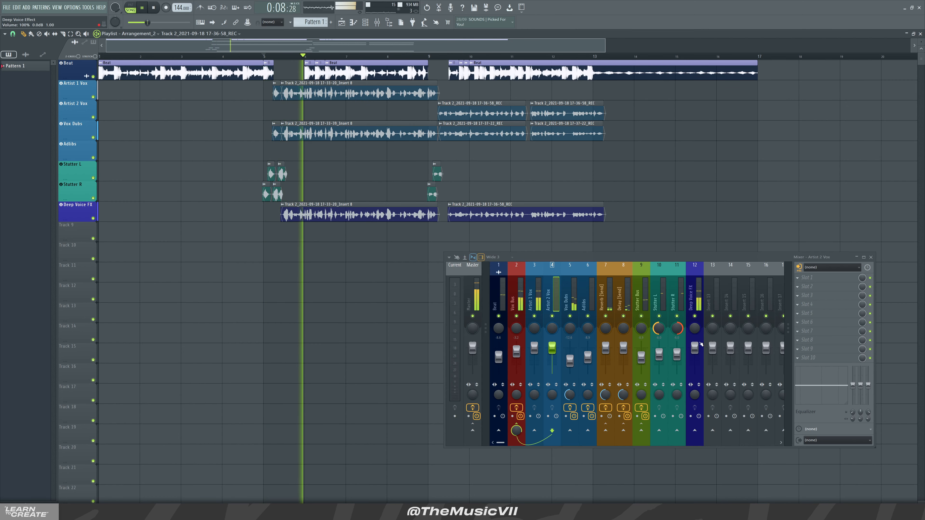
{"action": "key", "text": "space"}
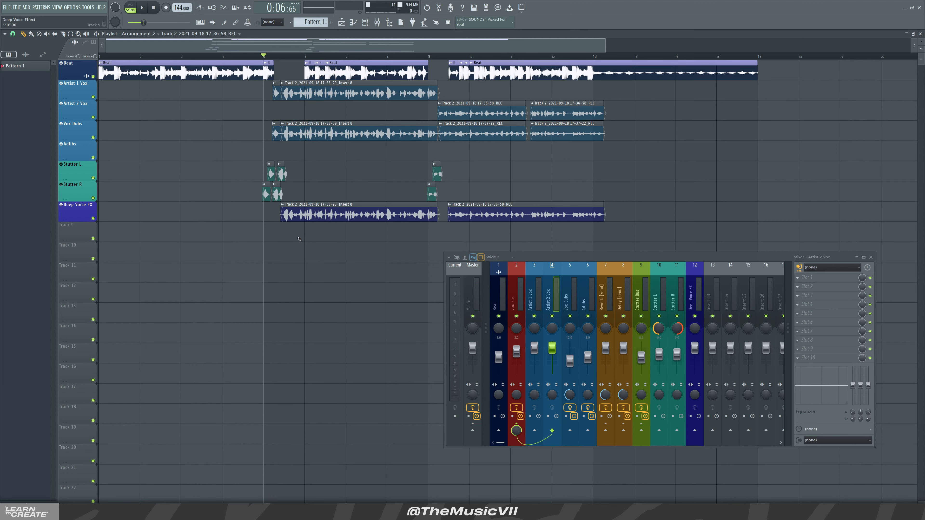
Set the playlist snap to none and move the mixer window up beside the vocal clips
{"action": "scroll", "coordinate": [299, 239], "scroll_direction": "up", "scroll_amount": 7}
{"action": "left_click_drag", "start_coordinate": [265, 47], "coordinate": [294, 55]}
{"action": "left_click", "coordinate": [12, 33]}
{"action": "left_click", "coordinate": [23, 65]}
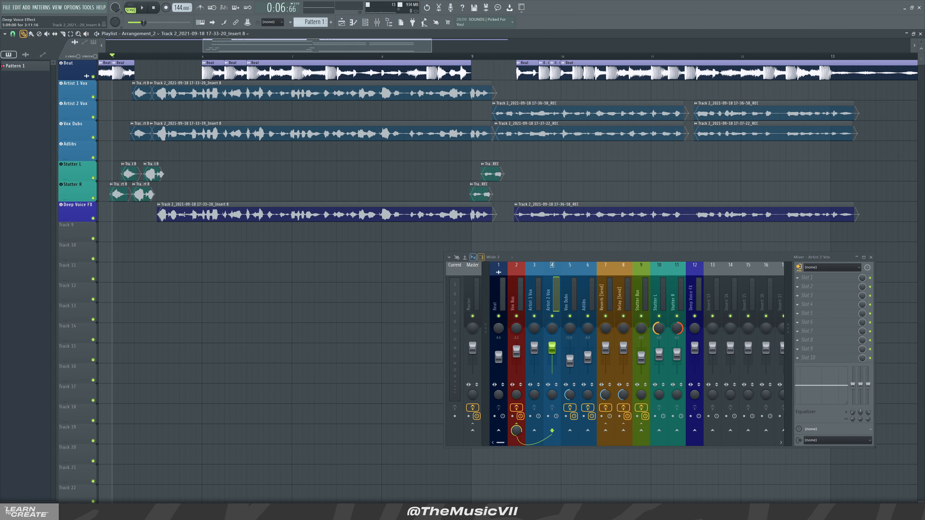
{"action": "scroll", "coordinate": [224, 244], "scroll_direction": "down", "scroll_amount": 5}
{"action": "left_click_drag", "start_coordinate": [552, 257], "coordinate": [555, 109]}
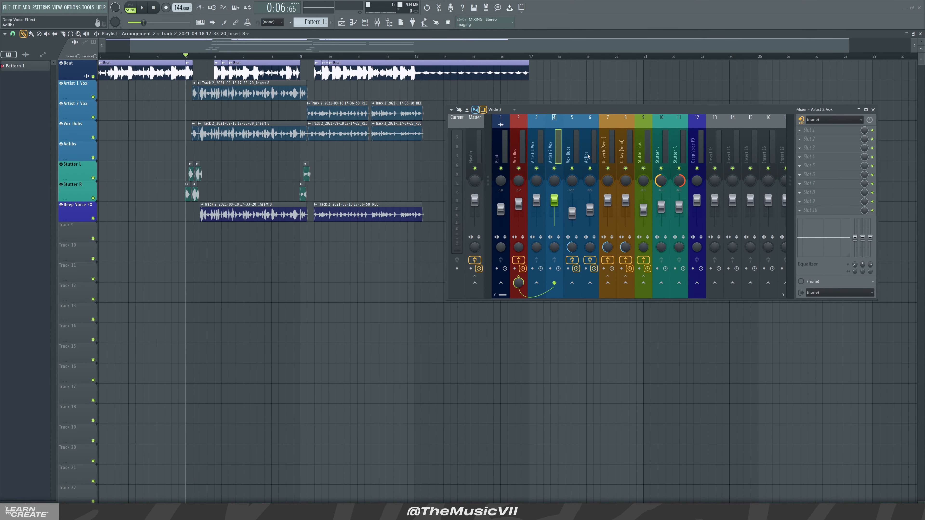
Open the first Deep Voice FX clip's settings and lower its time-stretching pitch
{"action": "double_click", "coordinate": [218, 212]}
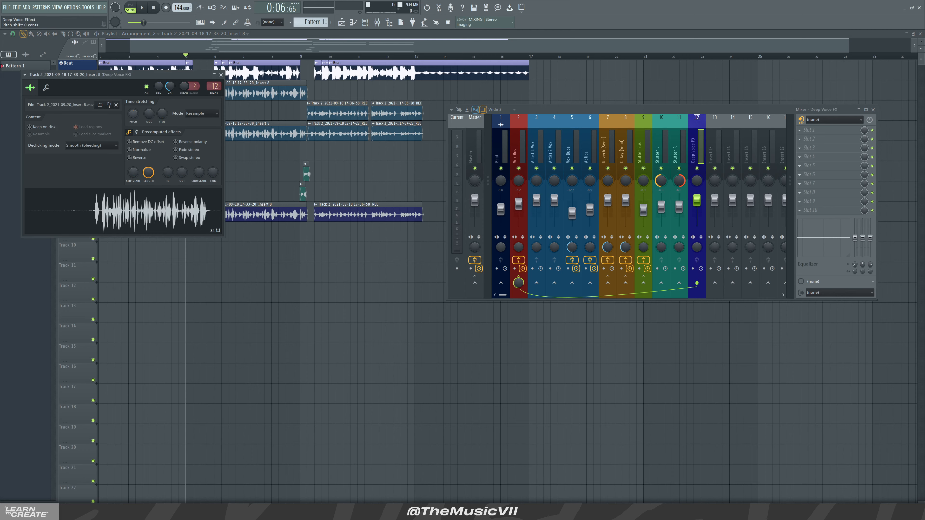
{"action": "left_click_drag", "start_coordinate": [133, 114], "coordinate": [133, 138]}
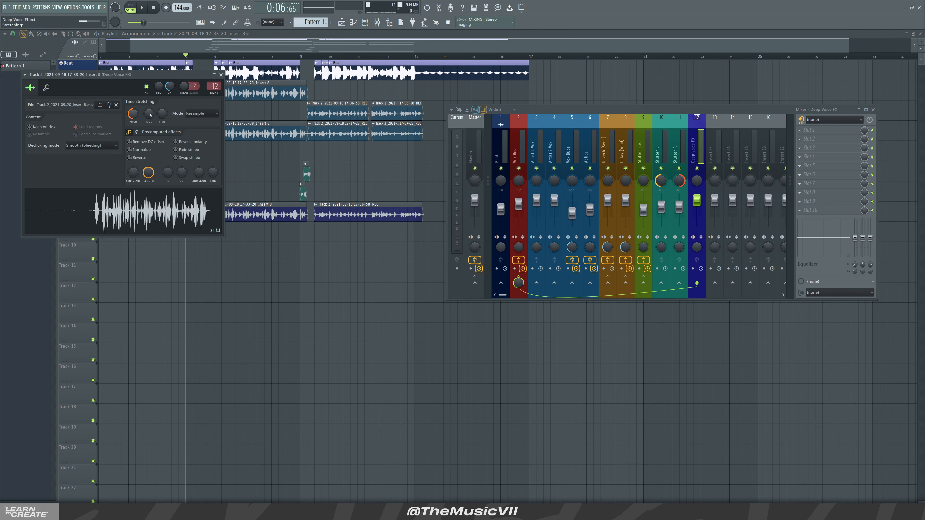
Close the clip settings and play the arrangement from bar 5 to hear the pitched-down Deep Voice FX vocals
{"action": "left_click", "coordinate": [221, 74]}
{"action": "key", "text": "space"}
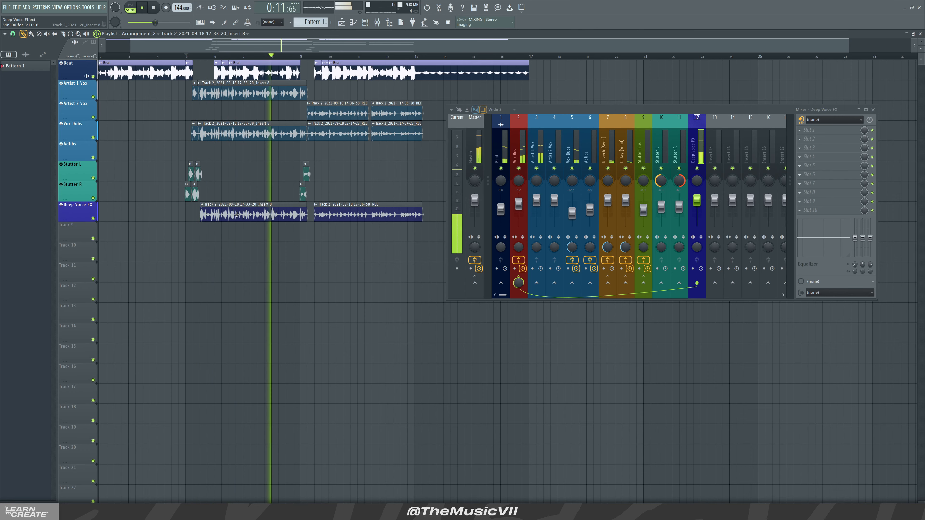
{"action": "key", "text": "space"}
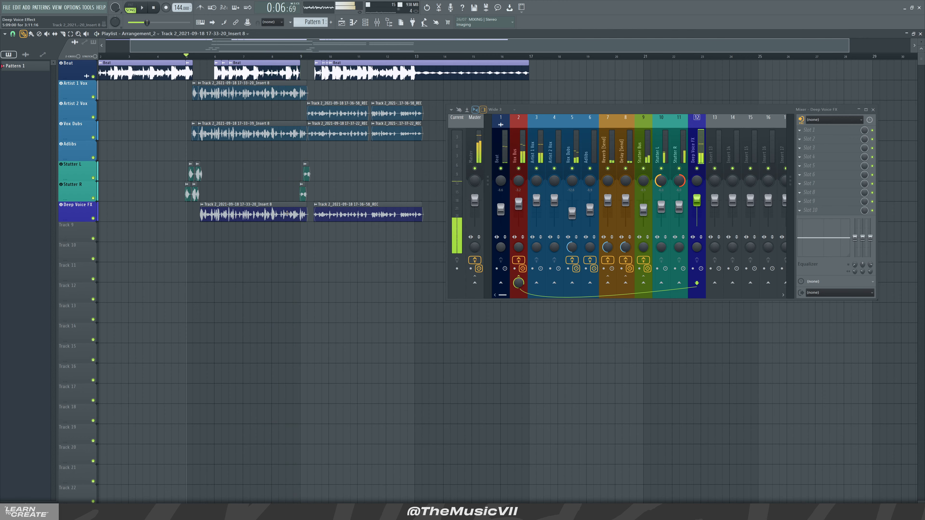
Move the mixer window aside and close it to clear the view of the vocal clips
{"action": "scroll", "coordinate": [217, 242], "scroll_direction": "up", "scroll_amount": 1}
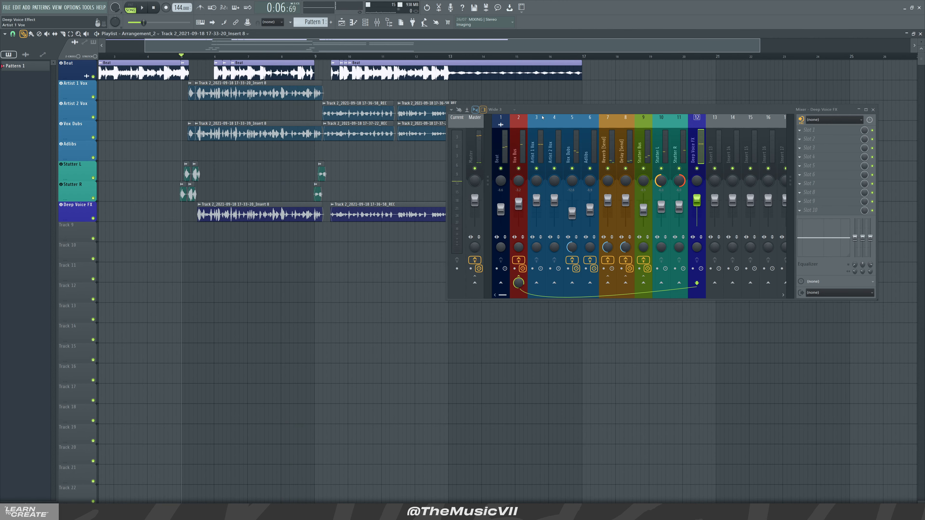
{"action": "left_click_drag", "start_coordinate": [543, 110], "coordinate": [576, 106]}
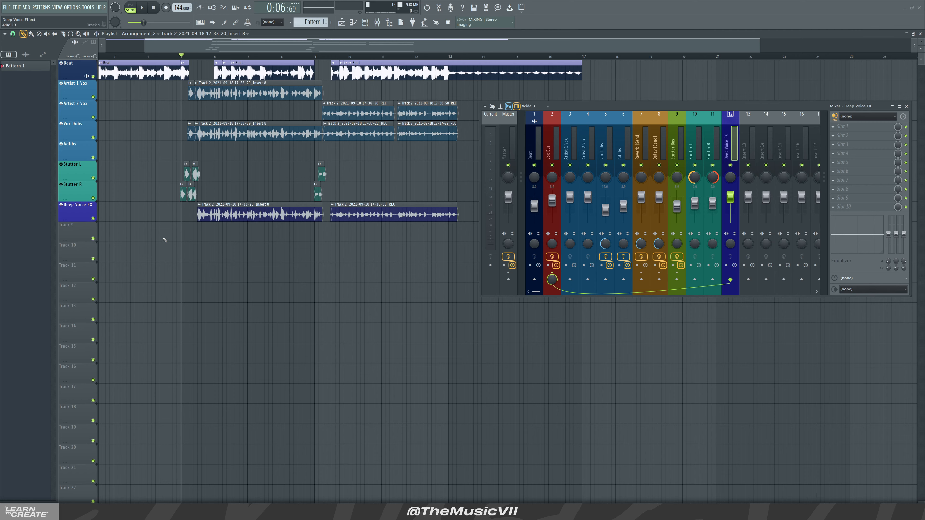
{"action": "scroll", "coordinate": [210, 240], "scroll_direction": "up", "scroll_amount": 3}
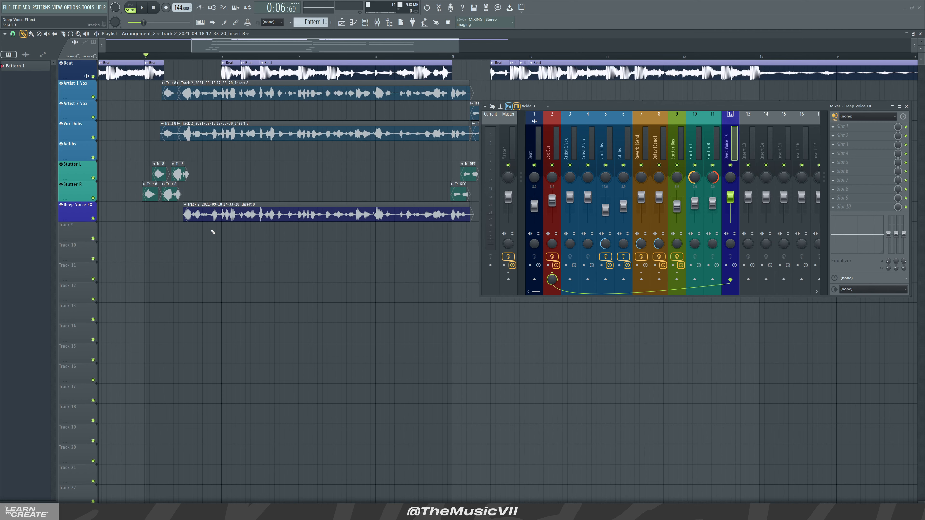
{"action": "scroll", "coordinate": [213, 235], "scroll_direction": "up", "scroll_amount": 1}
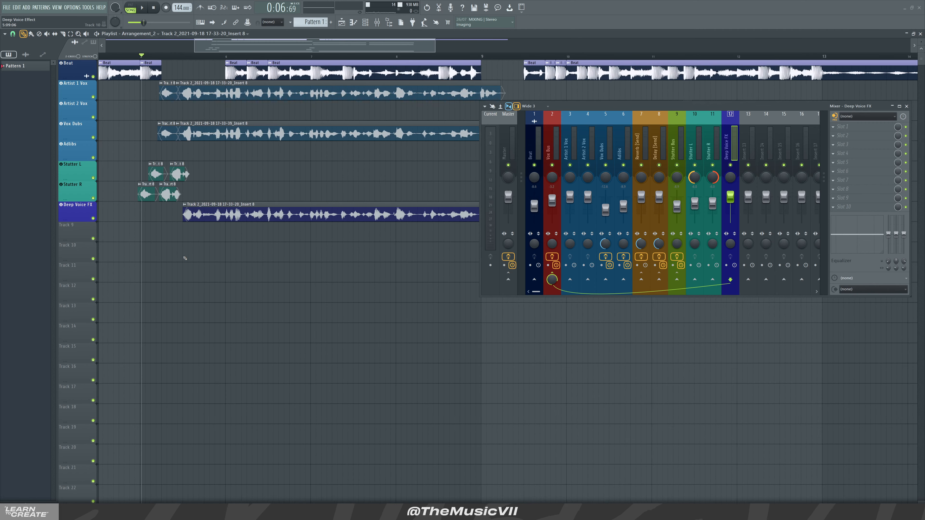
{"action": "left_click", "coordinate": [907, 106]}
Play the arrangement from just before bar 8 to locate a split point in the Deep Voice FX vocals
{"action": "scroll", "coordinate": [410, 58], "scroll_direction": "up", "scroll_amount": 2}
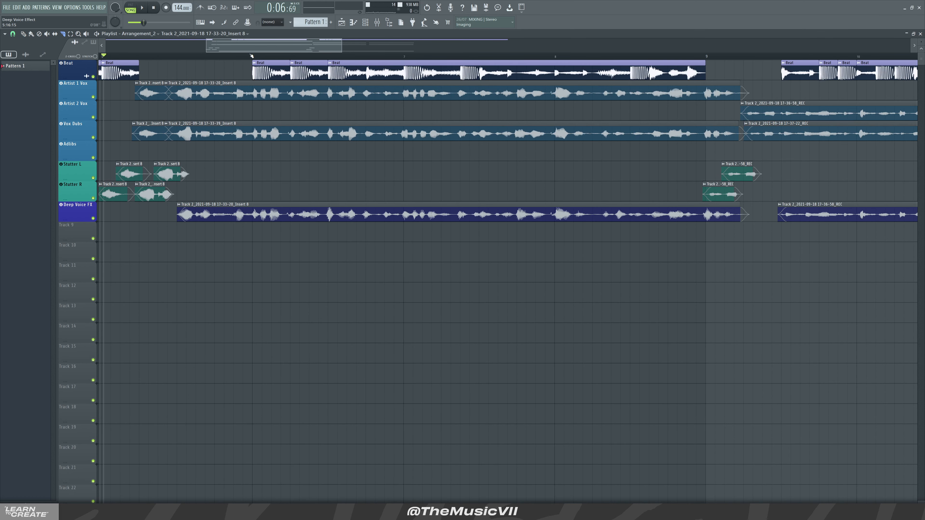
{"action": "left_click_drag", "start_coordinate": [241, 57], "coordinate": [534, 57]}
{"action": "key", "text": "space"}
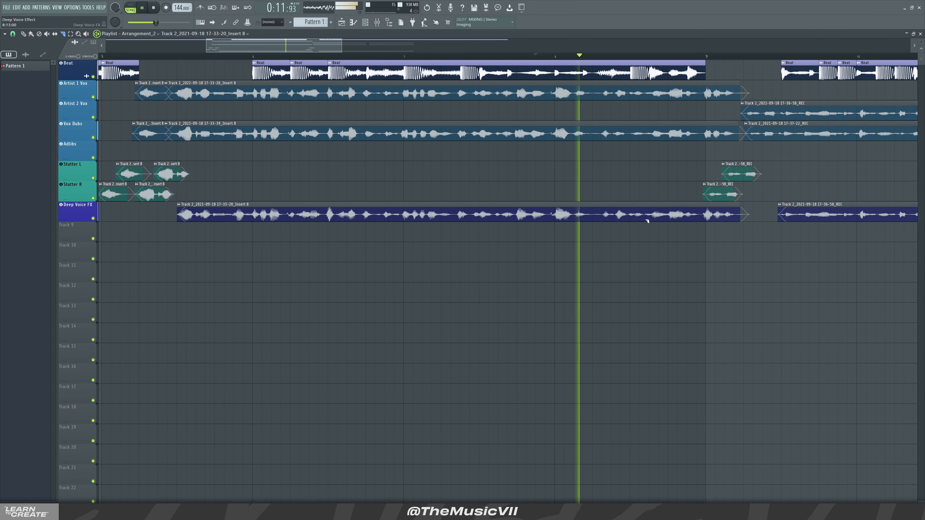
{"action": "key", "text": "space"}
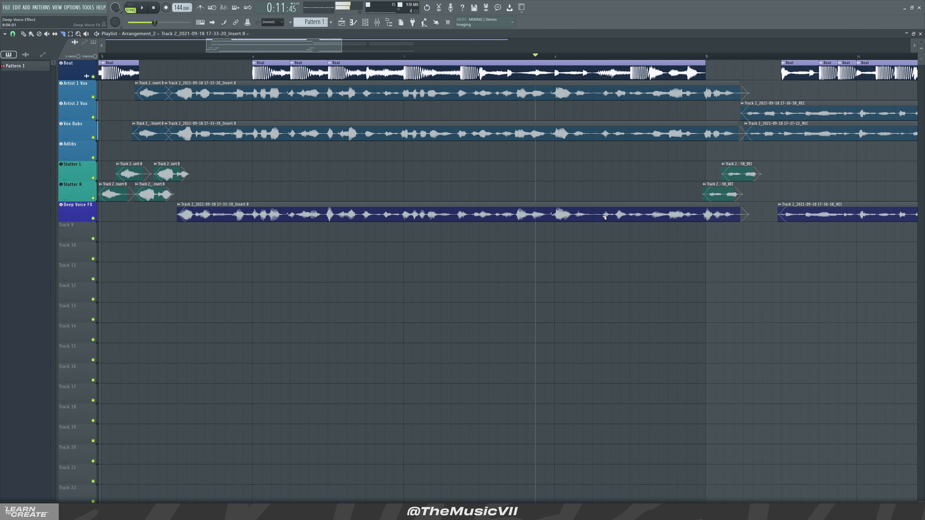
Slice the first Deep Voice FX clip about a third of the way into bar 8 and mute the part before the cut
{"action": "left_click", "coordinate": [600, 218]}
{"action": "key", "text": "t"}
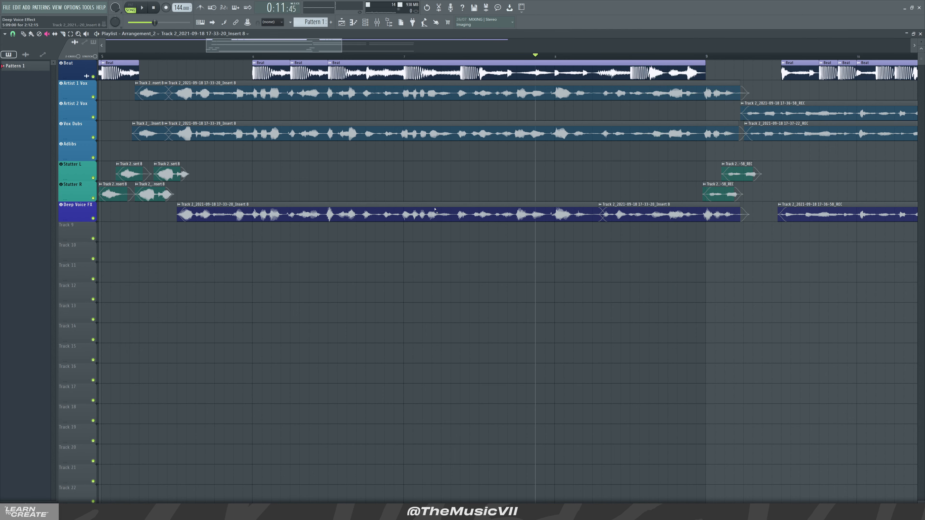
{"action": "left_click", "coordinate": [410, 214]}
Play from just before bar 8 to hear the deep voice enter at the slice
{"action": "scroll", "coordinate": [590, 176], "scroll_direction": "down", "scroll_amount": 3}
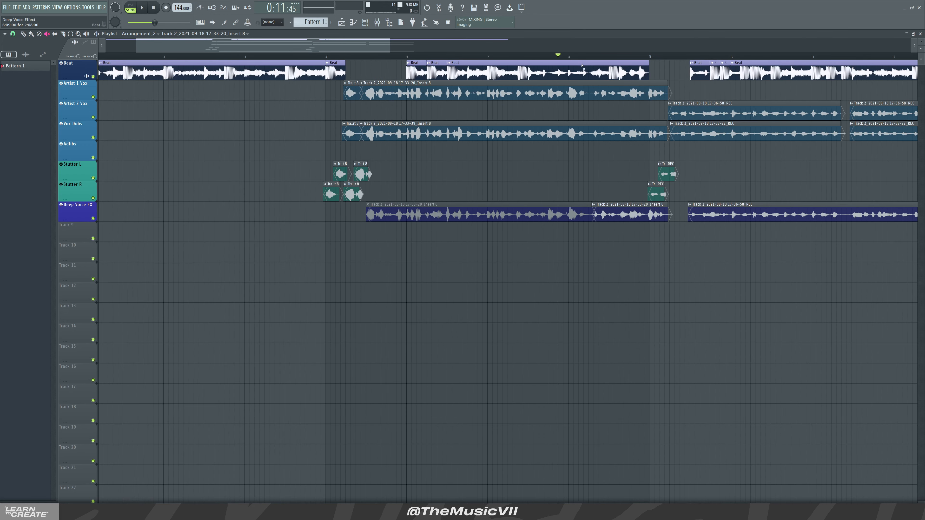
{"action": "key", "text": "space"}
{"action": "scroll", "coordinate": [517, 211], "scroll_direction": "down", "scroll_amount": 2}
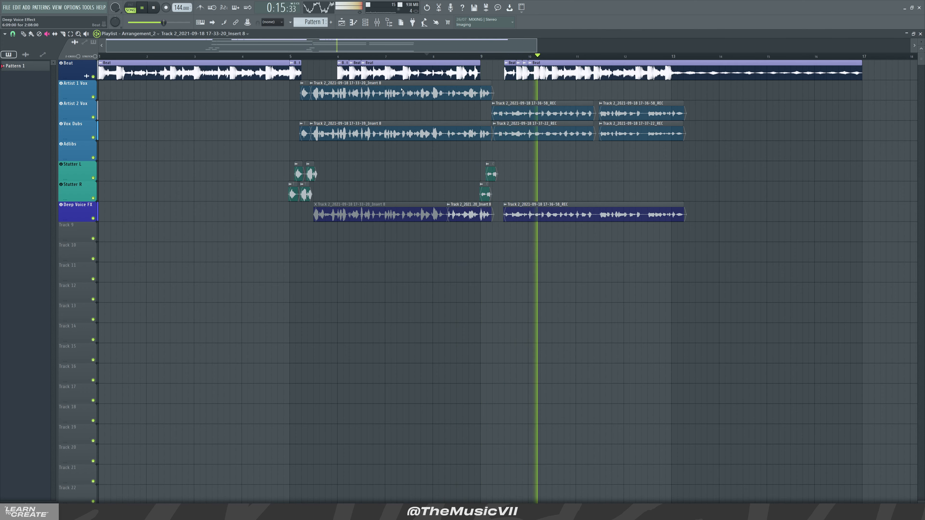
{"action": "key", "text": "space"}
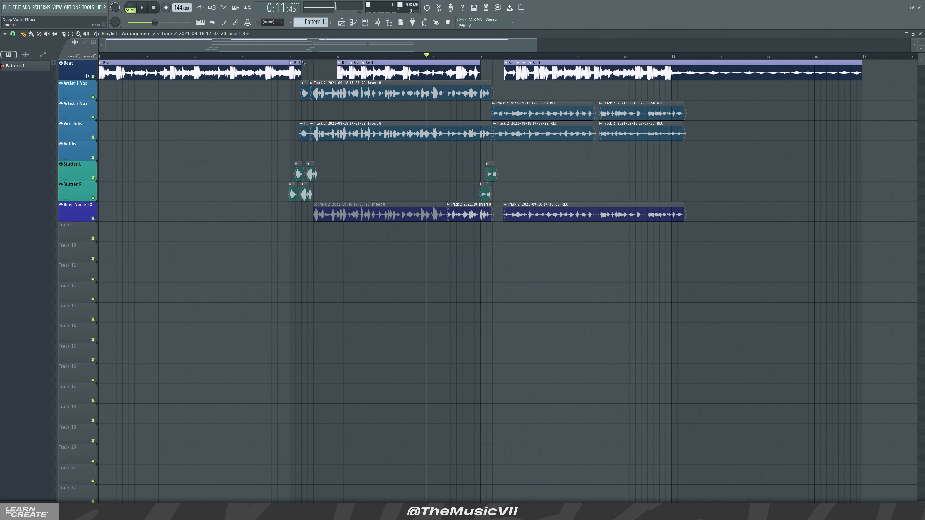
Play from the beginning of bar 5 to hear the section with the first deep voice part muted
{"action": "left_click", "coordinate": [295, 56]}
{"action": "scroll", "coordinate": [338, 170], "scroll_direction": "up", "scroll_amount": 5}
{"action": "key", "text": "space"}
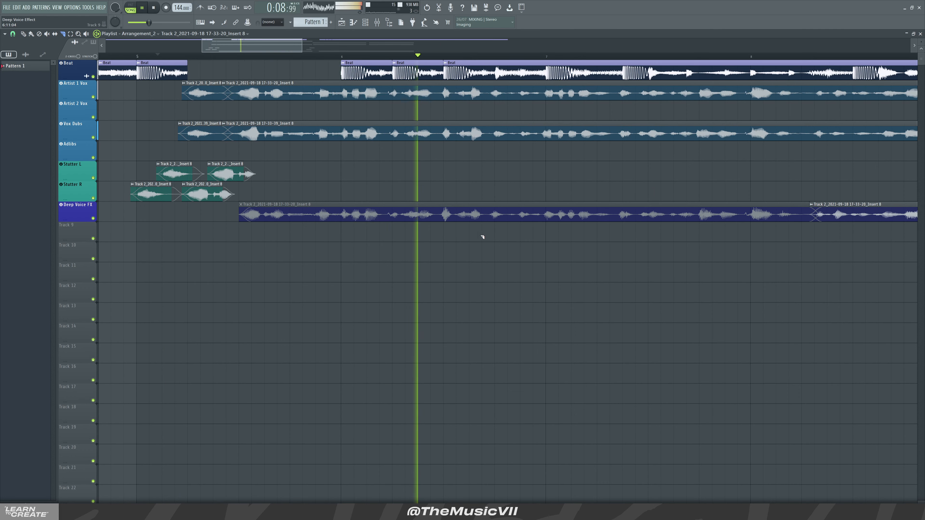
{"action": "key", "text": "space"}
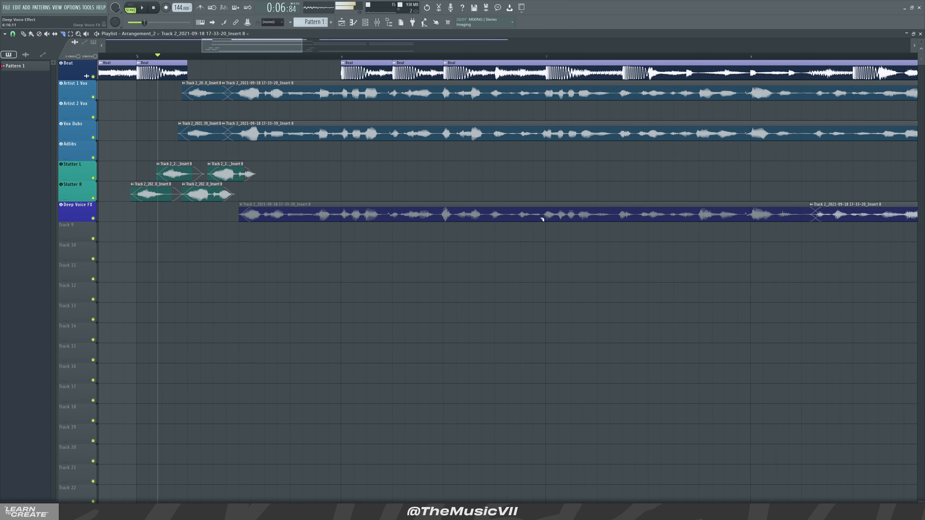
Slice the muted Deep Voice FX part at bar 7 and unmute the piece before the cut
{"action": "left_click", "coordinate": [542, 219]}
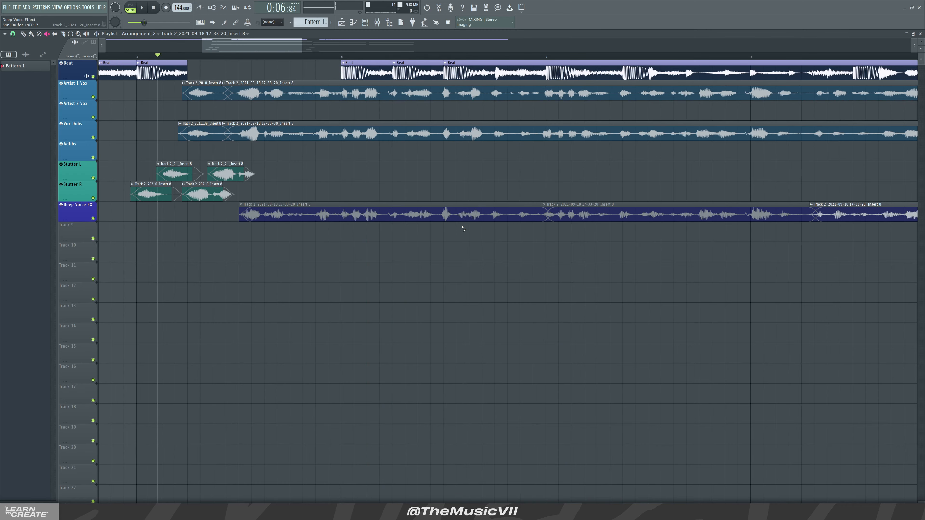
{"action": "scroll", "coordinate": [438, 228], "scroll_direction": "down", "scroll_amount": 5}
{"action": "left_click", "coordinate": [448, 211]}
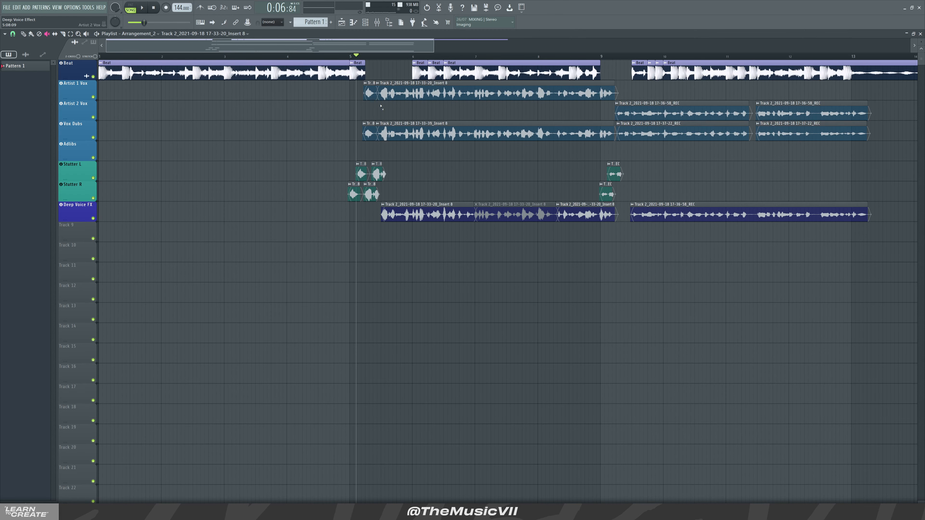
Play from bar 5 through bar 9 to hear the deep voice only at the beginning and end of the verse line
{"action": "key", "text": "space"}
{"action": "scroll", "coordinate": [458, 242], "scroll_direction": "down", "scroll_amount": 3}
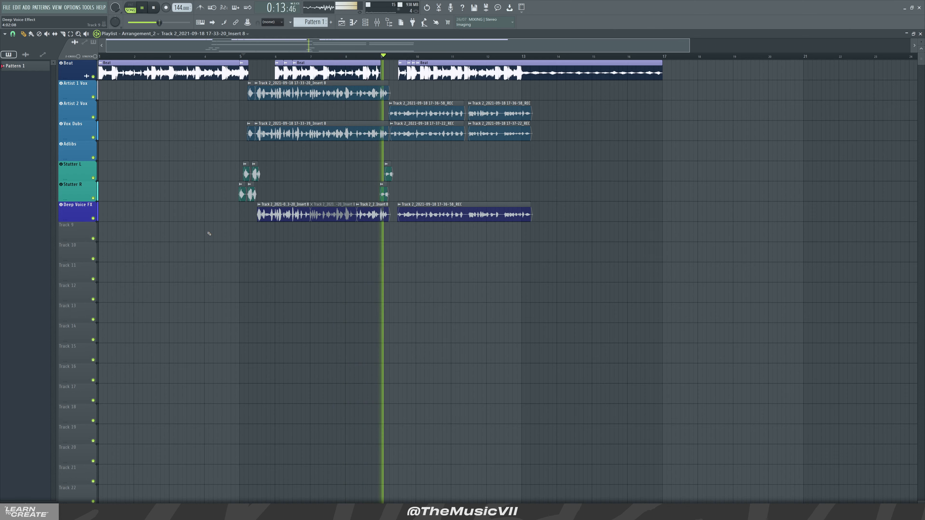
{"action": "key", "text": "space"}
{"action": "scroll", "coordinate": [334, 238], "scroll_direction": "down", "scroll_amount": 1}
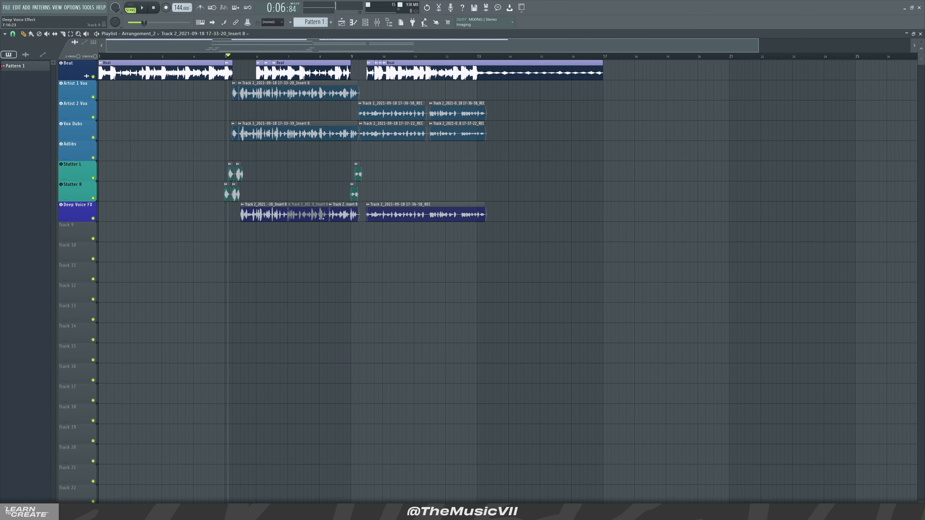
{"action": "scroll", "coordinate": [391, 156], "scroll_direction": "down", "scroll_amount": 1}
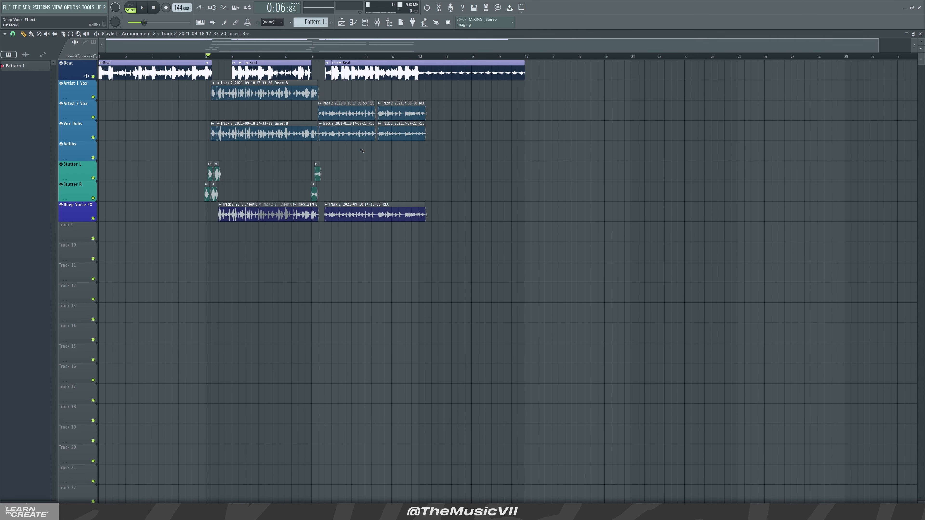
Reopen the mixer, narrow its window and place it beside the vocal clips
{"action": "left_click", "coordinate": [378, 22]}
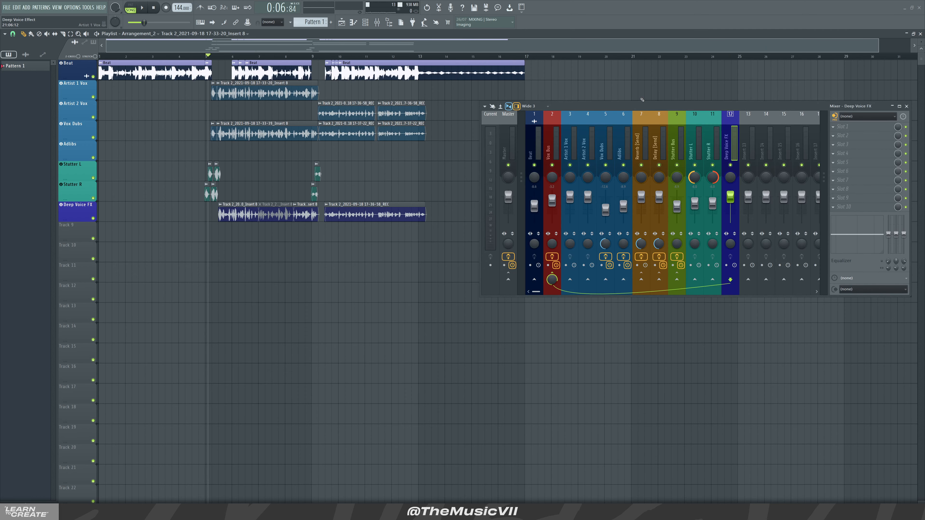
{"action": "left_click_drag", "start_coordinate": [642, 106], "coordinate": [627, 176]}
{"action": "left_click_drag", "start_coordinate": [897, 365], "coordinate": [818, 380]}
{"action": "left_click_drag", "start_coordinate": [565, 178], "coordinate": [568, 166]}
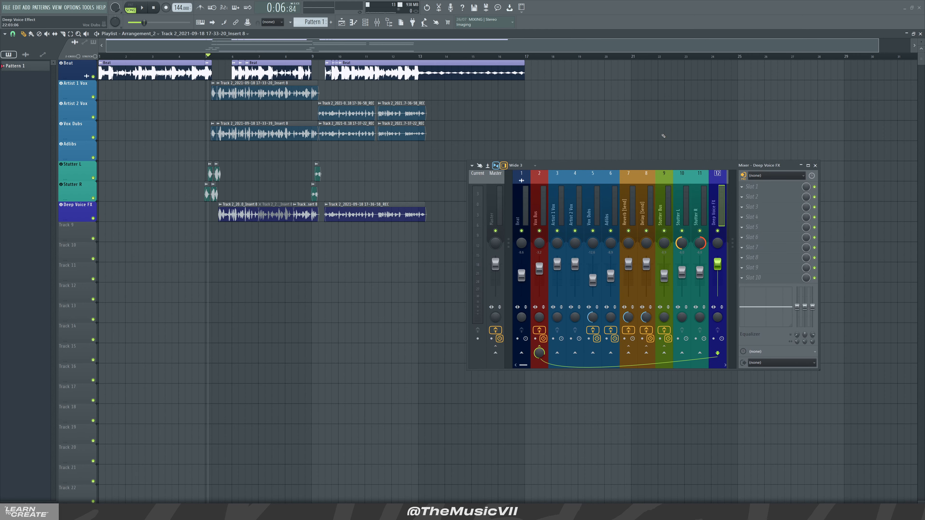
Reset the time-stretching pitch of the first Deep Voice FX clip to its default
{"action": "double_click", "coordinate": [244, 213]}
{"action": "right_click", "coordinate": [133, 116]}
{"action": "left_click", "coordinate": [135, 211]}
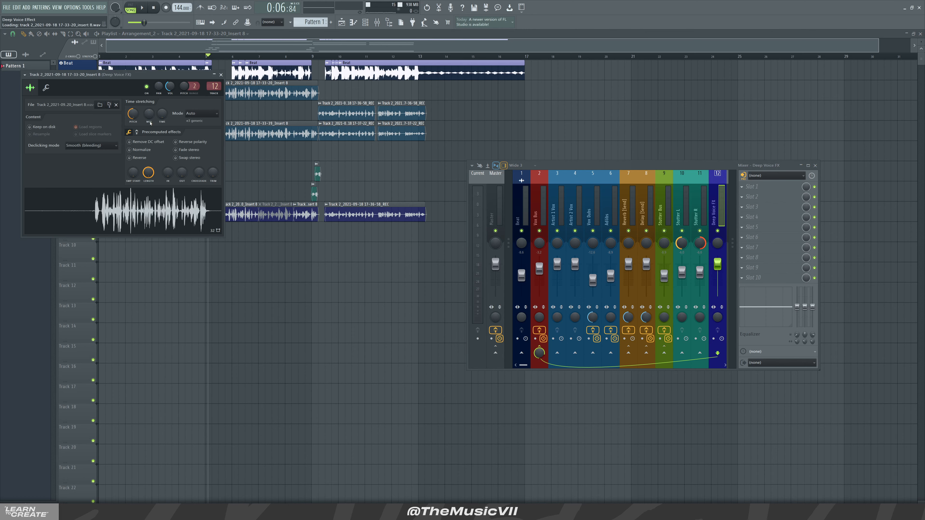
{"action": "left_click", "coordinate": [221, 75]}
Delete the two later slices of the first Deep Voice FX clip and extend the remaining piece to the clip's full length
{"action": "right_click", "coordinate": [273, 204]}
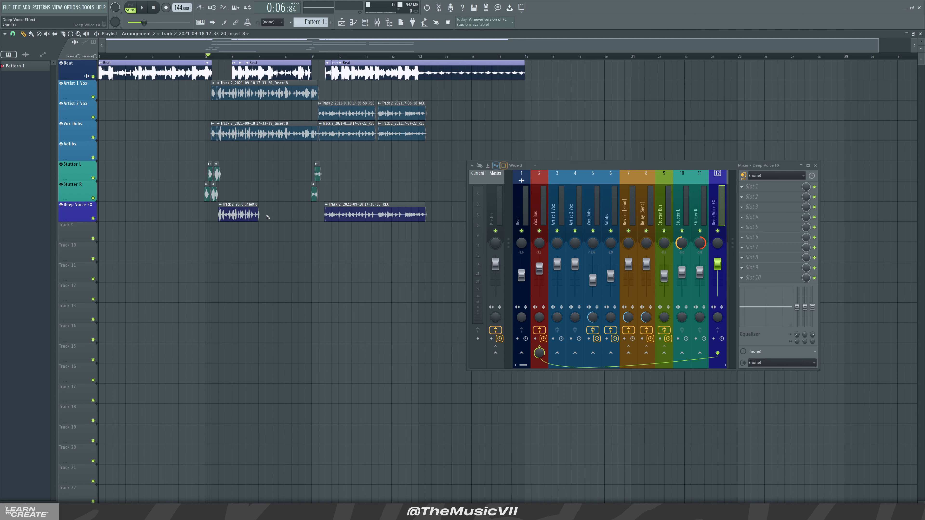
{"action": "left_click_drag", "start_coordinate": [259, 210], "coordinate": [295, 216]}
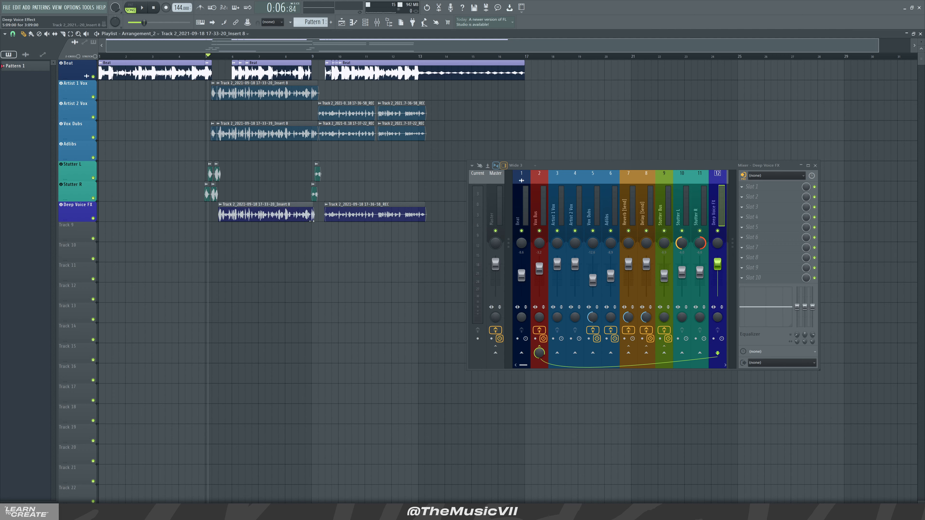
{"action": "left_click_drag", "start_coordinate": [356, 242], "coordinate": [294, 215], "text": "ctrl"}
{"action": "key", "text": "ctrl+d"}
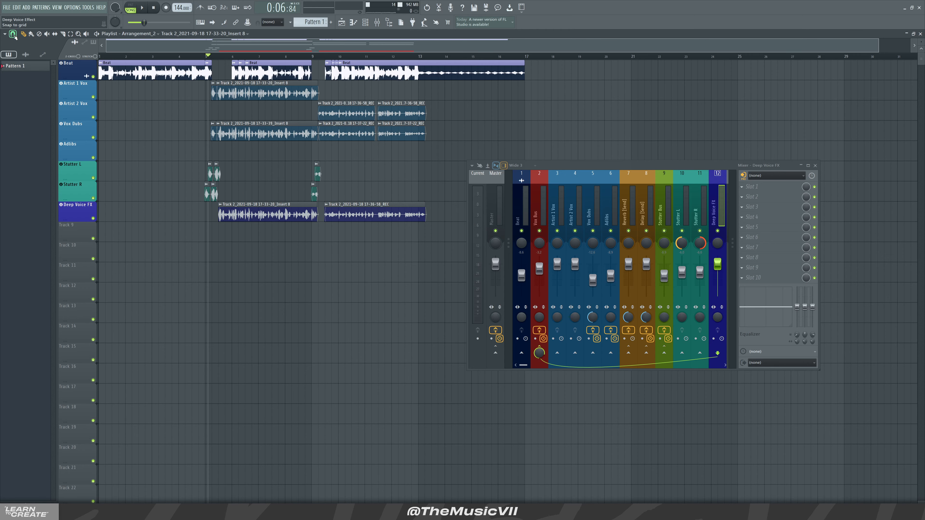
{"action": "left_click", "coordinate": [14, 35]}
{"action": "left_click", "coordinate": [37, 144]}
Check the clip's settings, load Vocal Bender Mono in the Deep Voice FX channel's first effect slot and place its window below the clips
{"action": "double_click", "coordinate": [272, 215]}
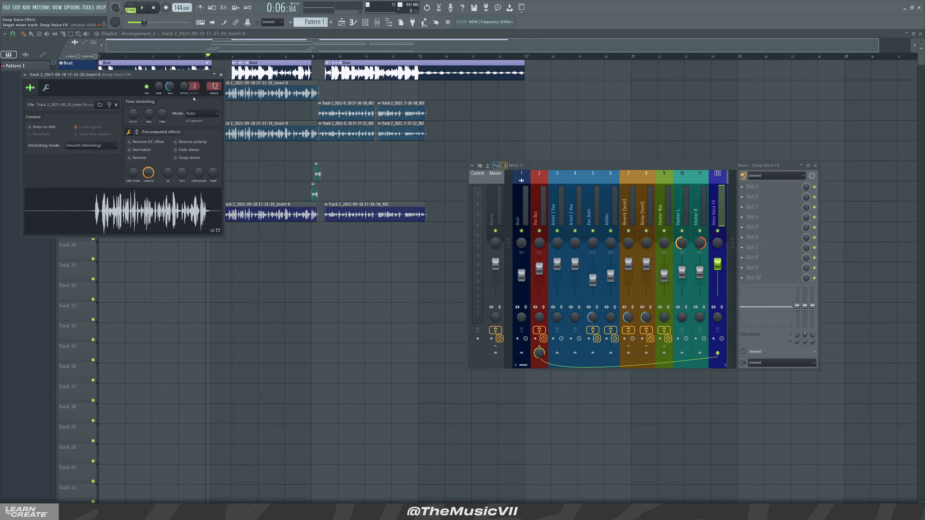
{"action": "left_click", "coordinate": [220, 74]}
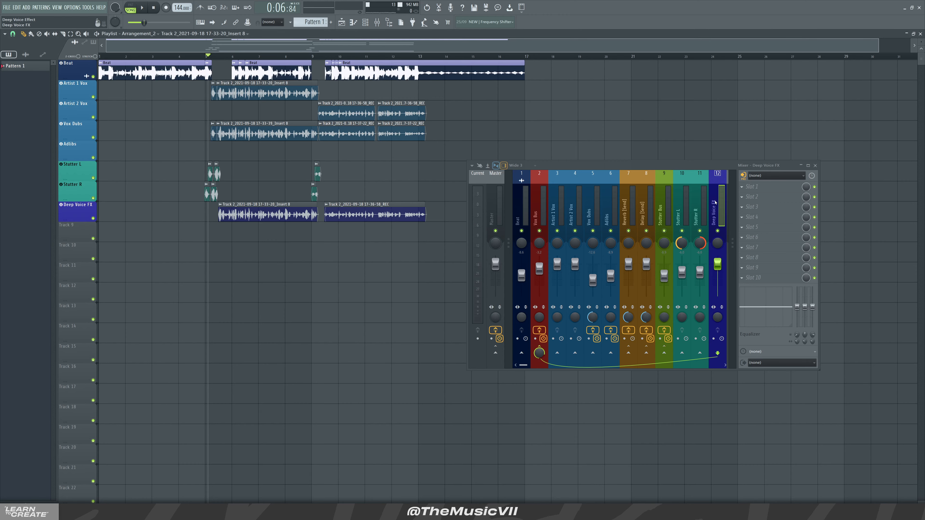
{"action": "left_click", "coordinate": [775, 188]}
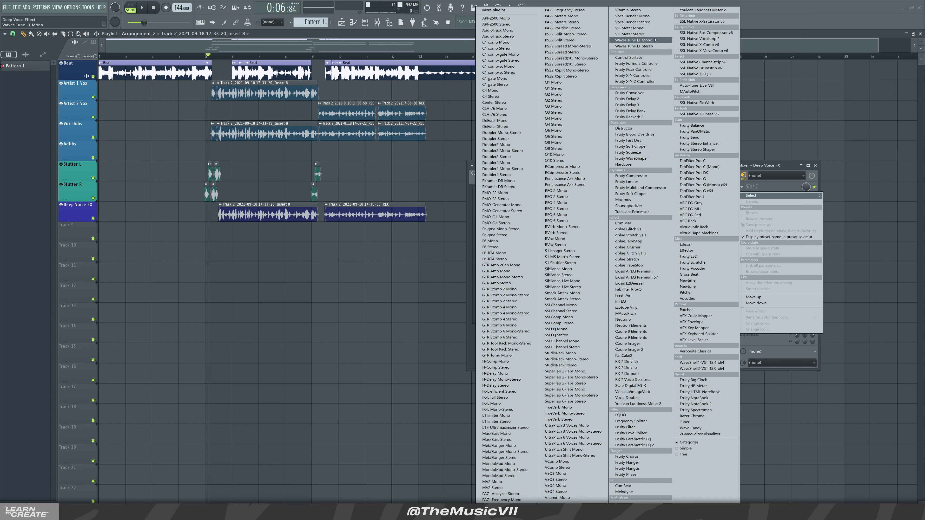
{"action": "left_click", "coordinate": [651, 17]}
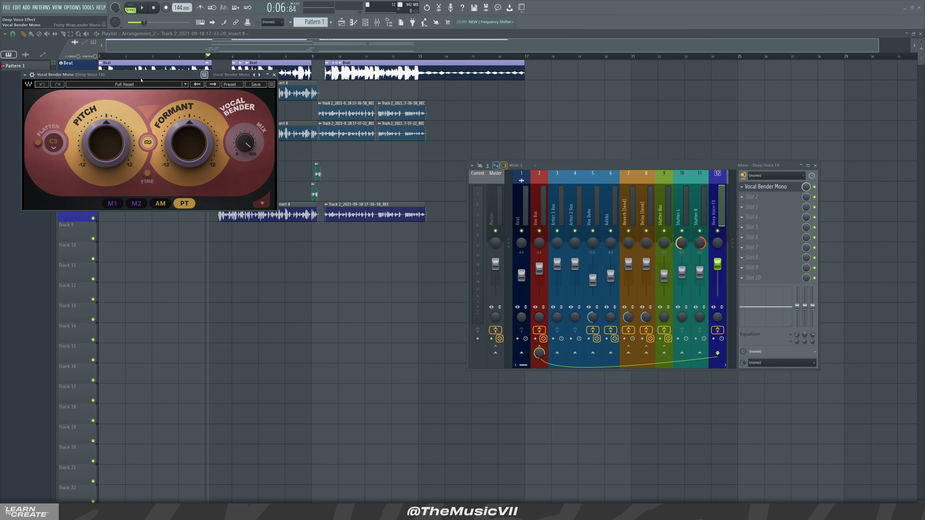
{"action": "left_click_drag", "start_coordinate": [148, 75], "coordinate": [281, 248]}
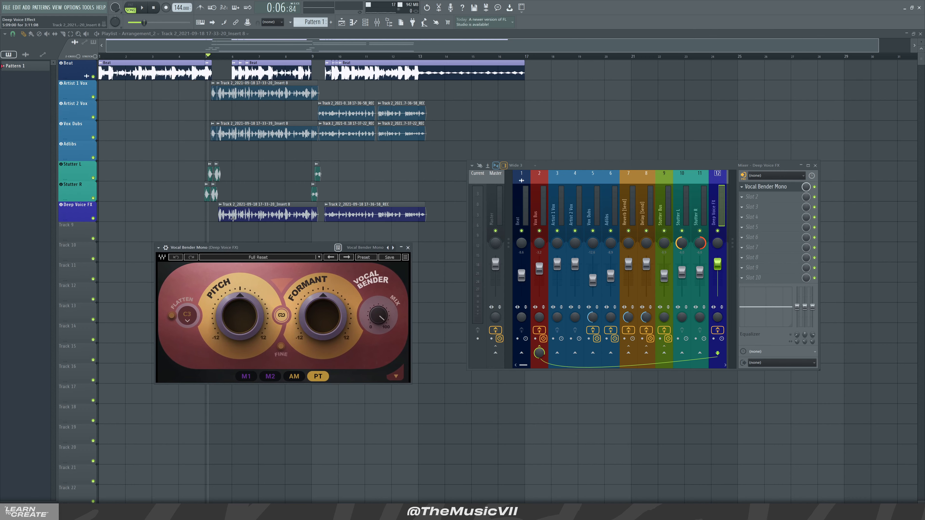
{"action": "left_click_drag", "start_coordinate": [587, 166], "coordinate": [677, 153]}
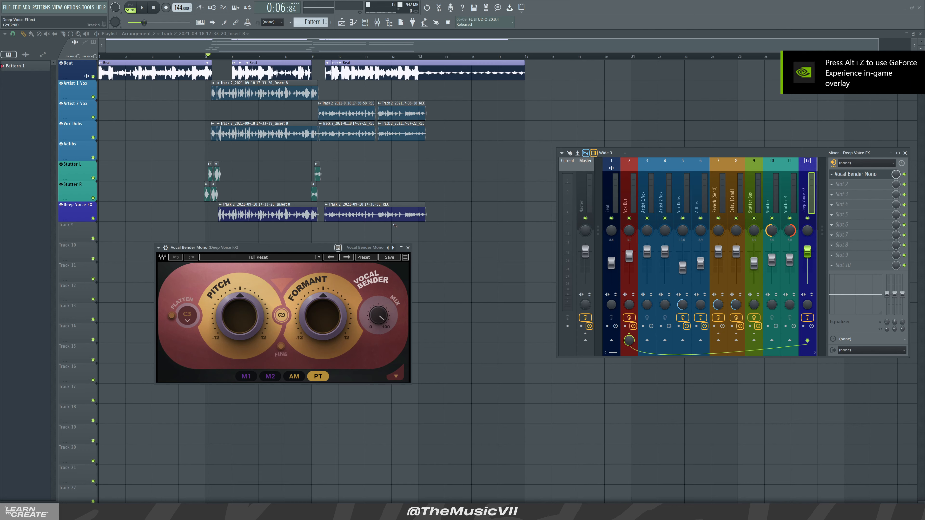
Set Vocal Bender's pitch and formant to -12 semitones and play the arrangement from bar 5 to hear the effect
{"action": "left_click_drag", "start_coordinate": [236, 311], "coordinate": [236, 365]}
{"action": "left_click_drag", "start_coordinate": [322, 314], "coordinate": [322, 364]}
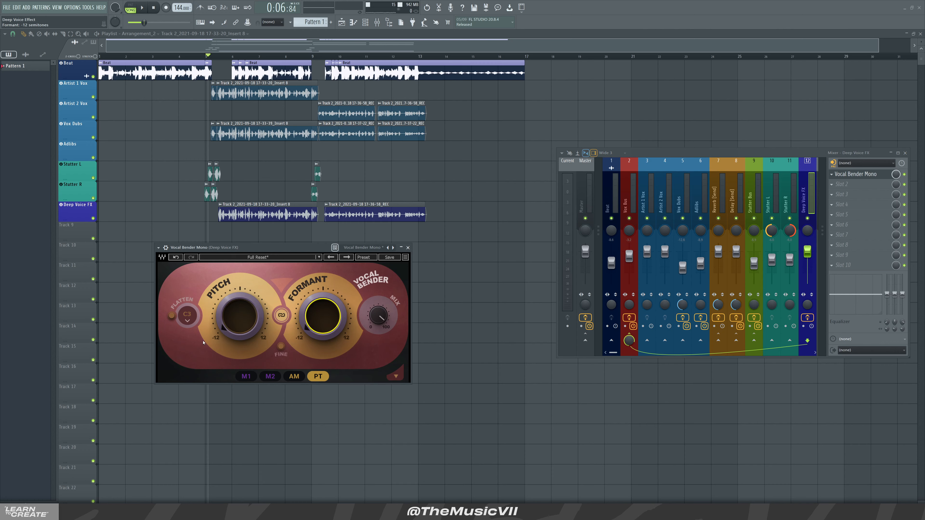
{"action": "mouse_move", "coordinate": [313, 311]}
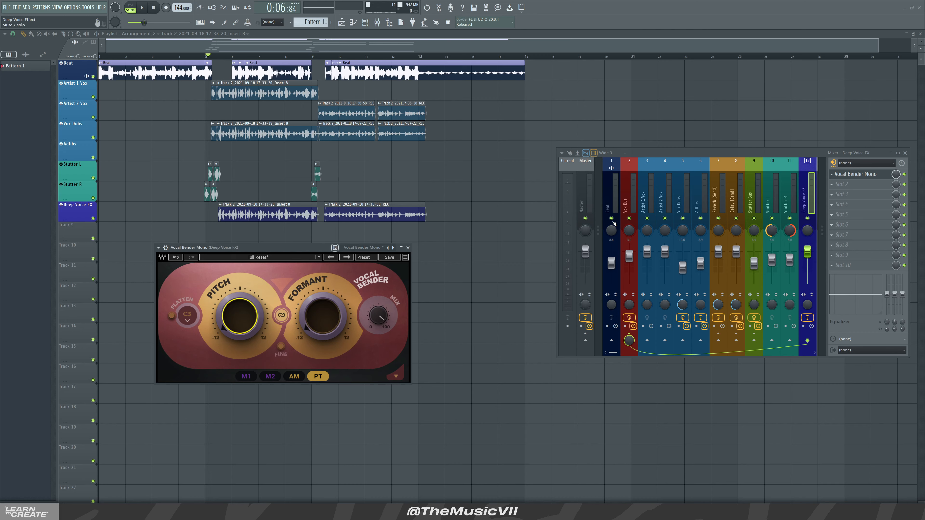
{"action": "key", "text": "space"}
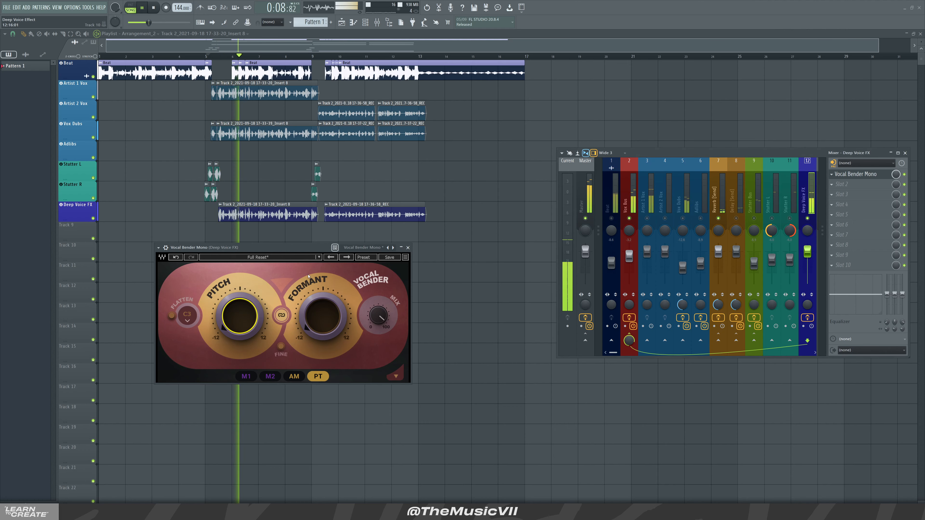
Try other pitch and formant values in Vocal Bender, return both to -12 semitones and close the plugin window
{"action": "key", "text": "space"}
{"action": "key", "text": "space"}
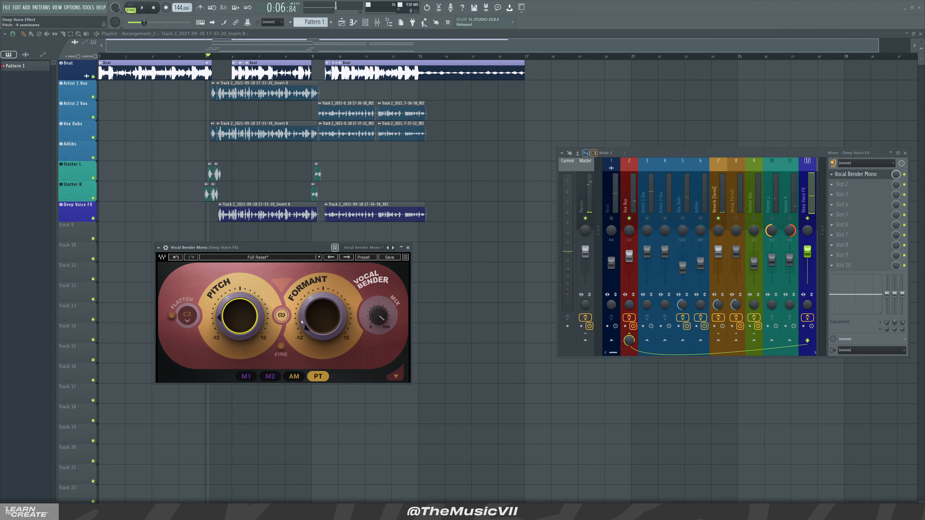
{"action": "left_click_drag", "start_coordinate": [239, 316], "coordinate": [240, 281]}
{"action": "mouse_move", "coordinate": [323, 317]}
{"action": "left_mouse_down"}
{"action": "mouse_move", "coordinate": [322, 251]}
{"action": "mouse_move", "coordinate": [322, 317]}
{"action": "left_mouse_up"}
{"action": "left_click_drag", "start_coordinate": [239, 316], "coordinate": [240, 379]}
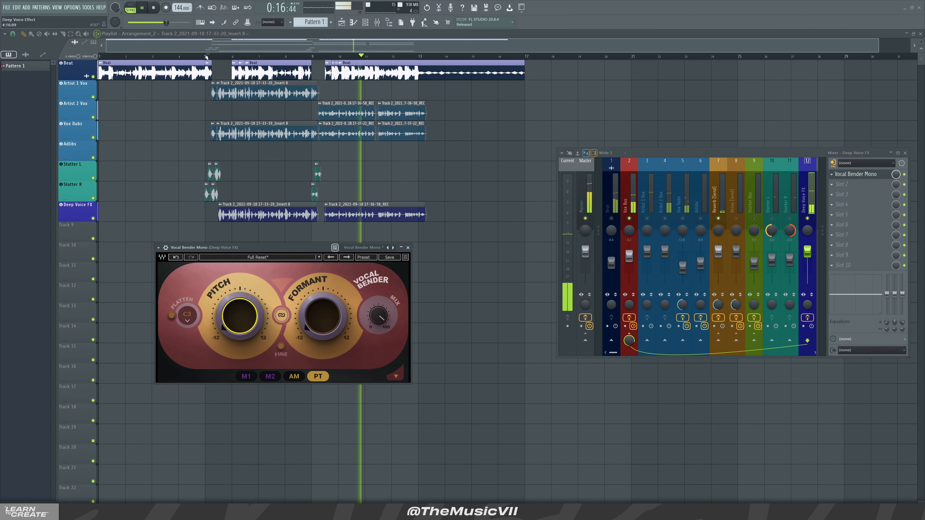
{"action": "key", "text": "space"}
{"action": "left_click", "coordinate": [407, 248]}
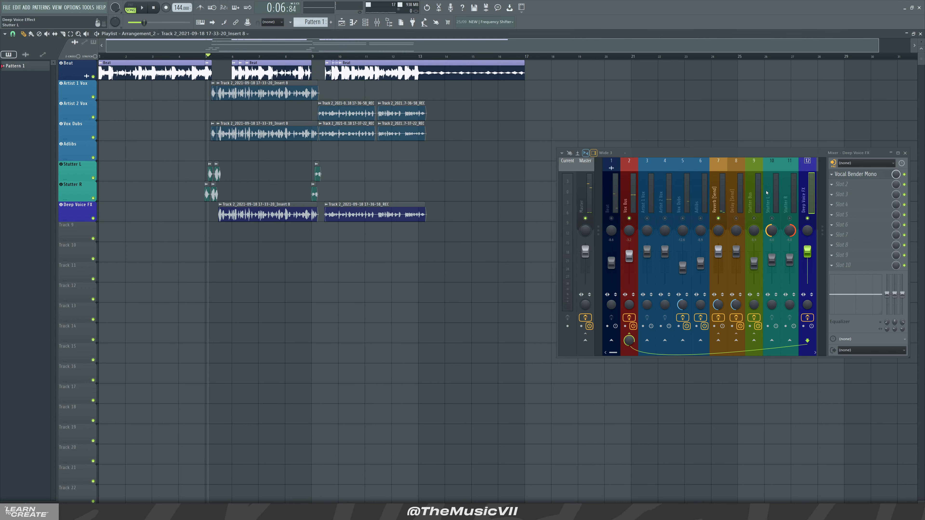
Move the mixer window clear of the Deep Voice FX clips and play the arrangement from bar 10
{"action": "scroll", "coordinate": [268, 197], "scroll_direction": "up", "scroll_amount": 5}
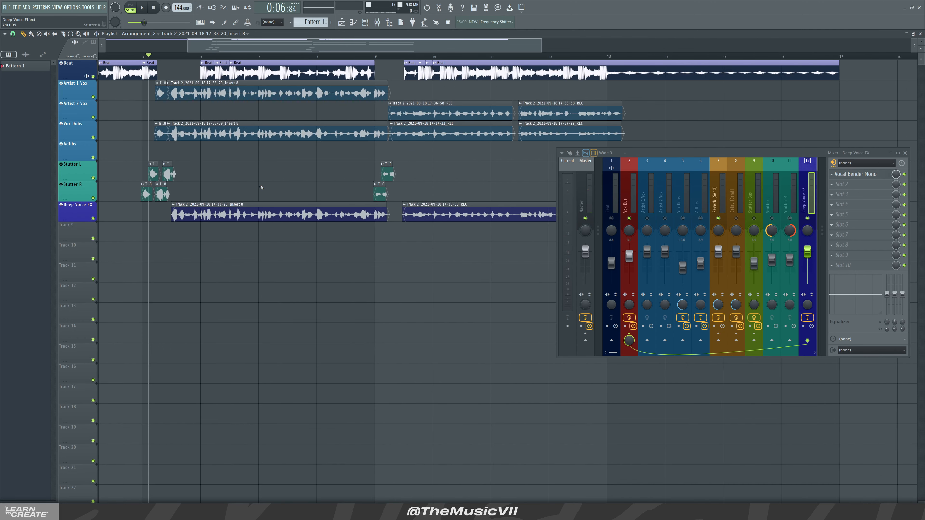
{"action": "left_click", "coordinate": [54, 35]}
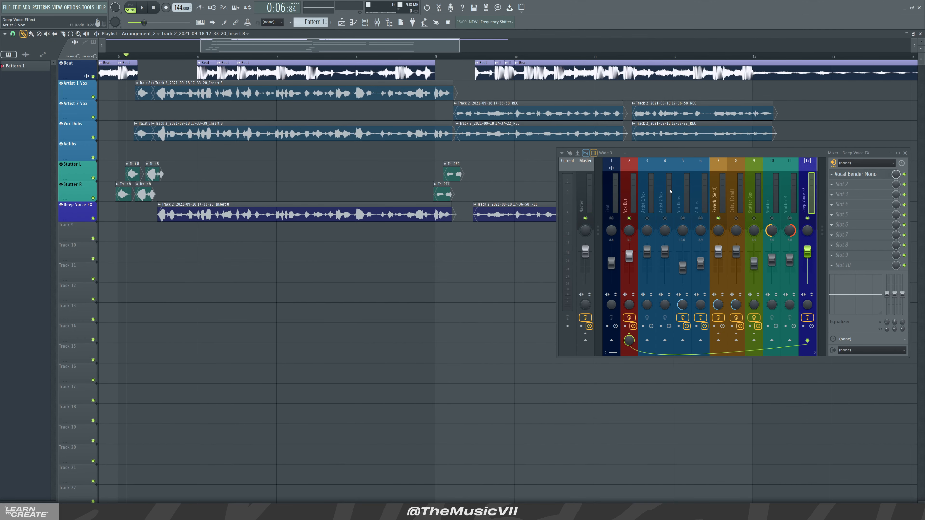
{"action": "left_click_drag", "start_coordinate": [673, 158], "coordinate": [612, 276]}
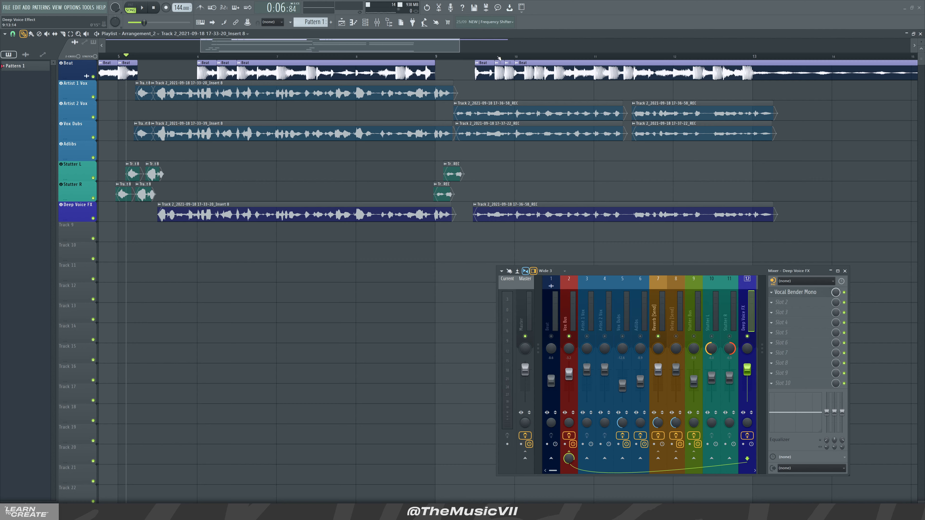
{"action": "left_click", "coordinate": [514, 57]}
{"action": "key", "text": "space"}
{"action": "key", "text": "space"}
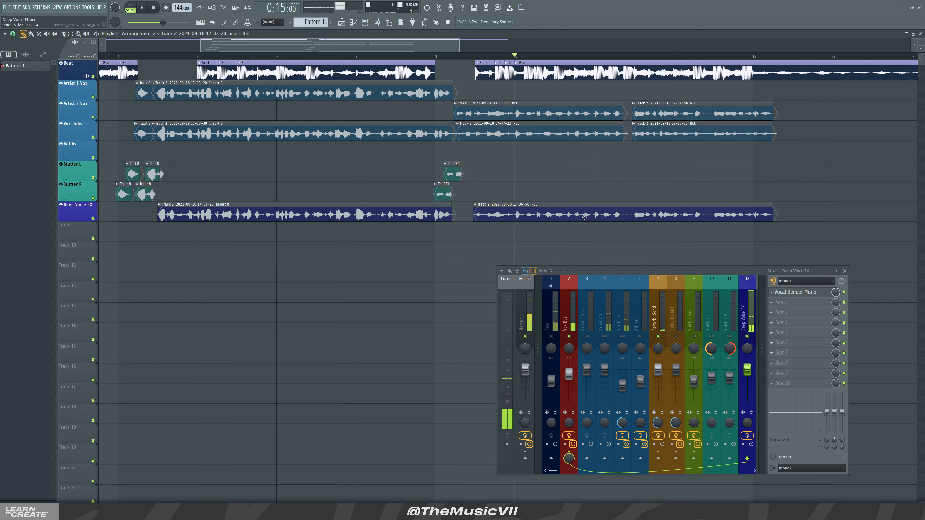
Check the second Deep Voice FX clip's settings, re-enable all mixer channels and play from bar 10
{"action": "double_click", "coordinate": [584, 217]}
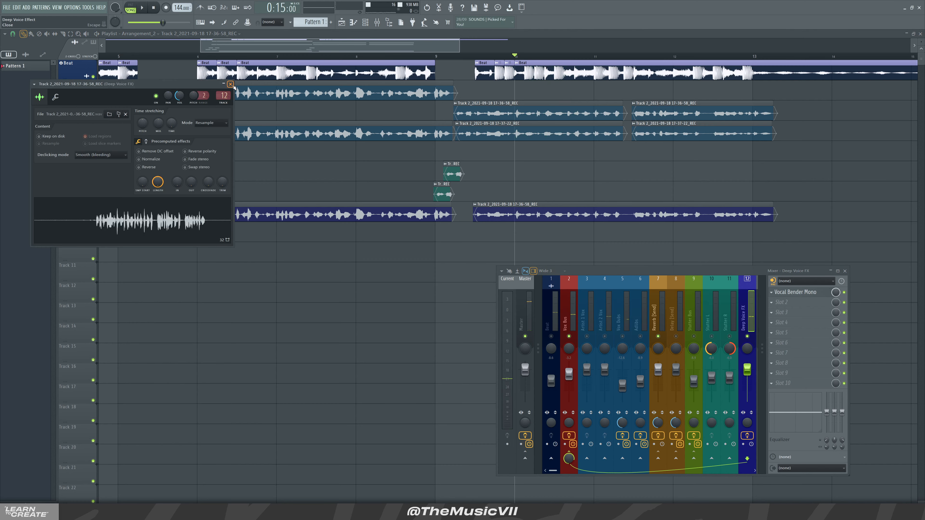
{"action": "left_click", "coordinate": [231, 84]}
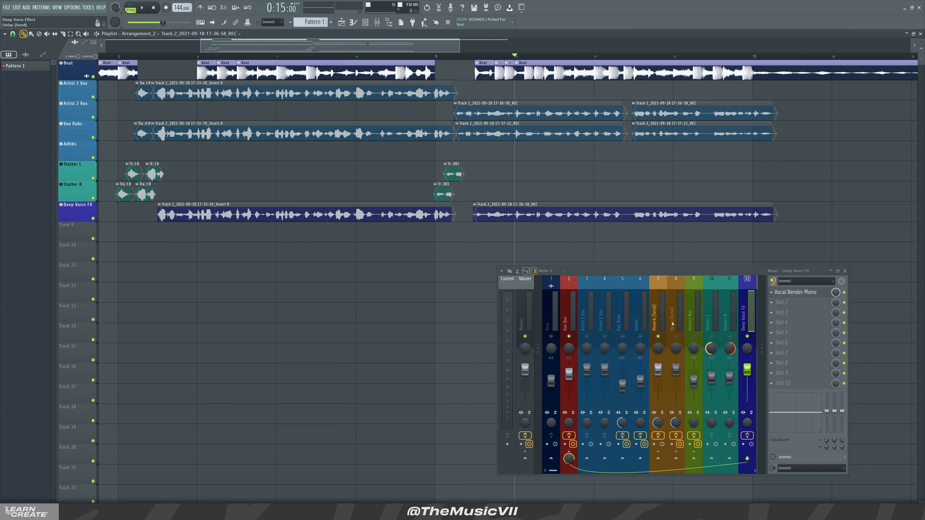
{"action": "right_click", "coordinate": [587, 337]}
{"action": "right_click", "coordinate": [588, 337]}
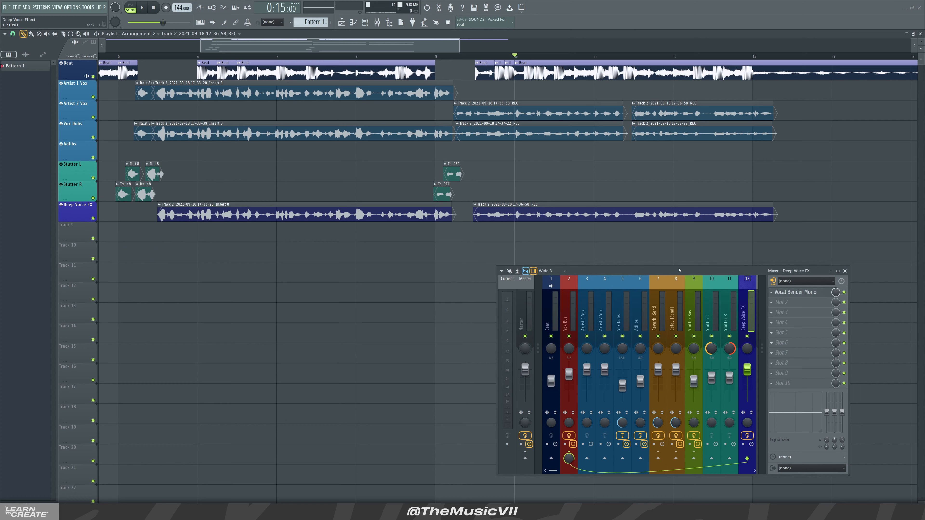
{"action": "key", "text": "space"}
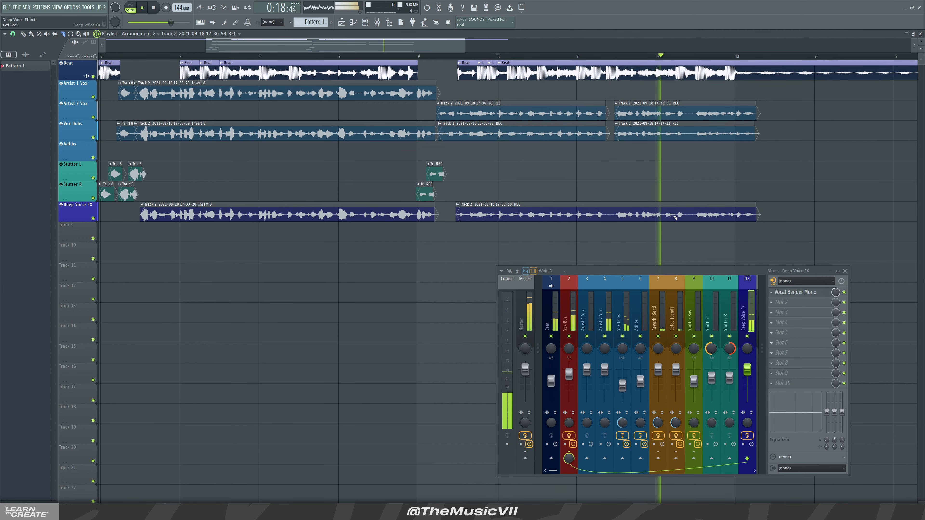
Slice the second Deep Voice FX clip at bar 12 and mute its earlier piece
{"action": "left_click", "coordinate": [686, 219]}
{"action": "key", "text": "space"}
{"action": "key", "text": "t"}
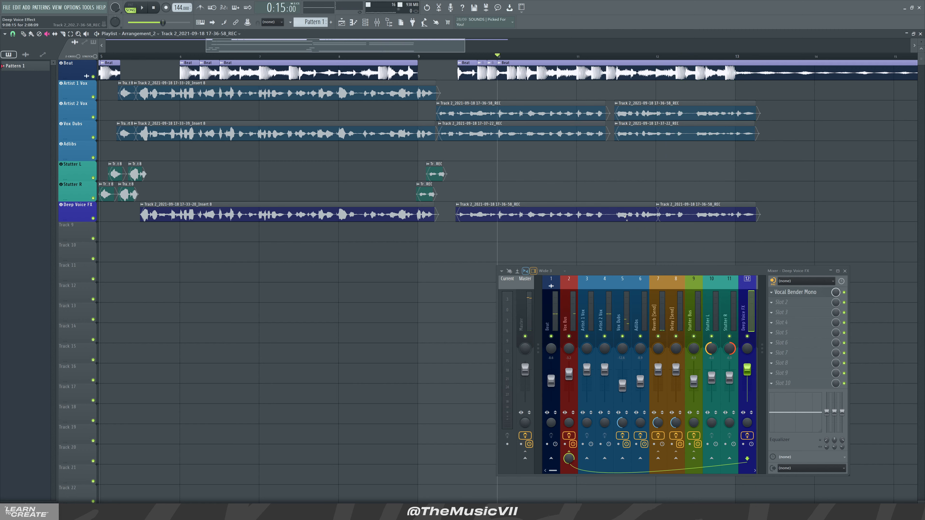
{"action": "left_click", "coordinate": [643, 211]}
{"action": "left_click", "coordinate": [12, 33]}
{"action": "left_click", "coordinate": [24, 65]}
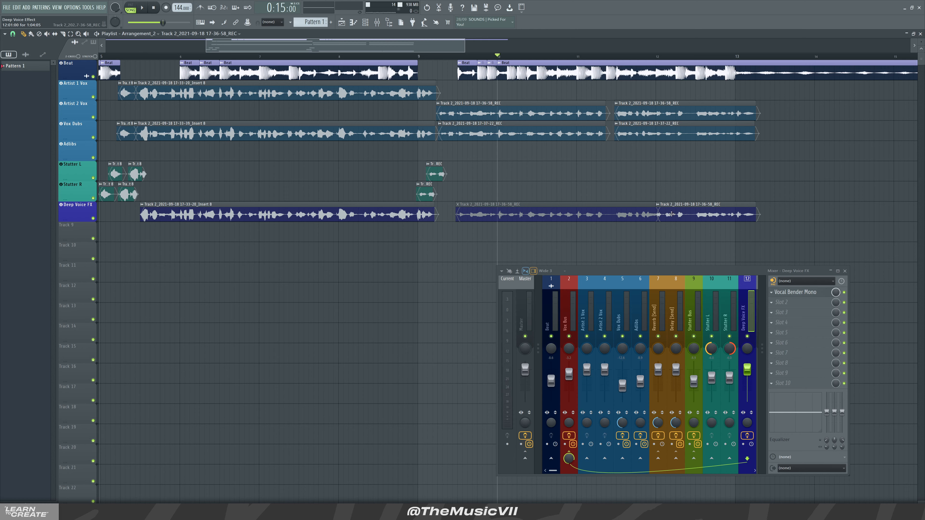
Trim the start of the last Deep Voice FX piece to about the middle of bar 12 and play it back
{"action": "left_click_drag", "start_coordinate": [658, 214], "coordinate": [694, 217]}
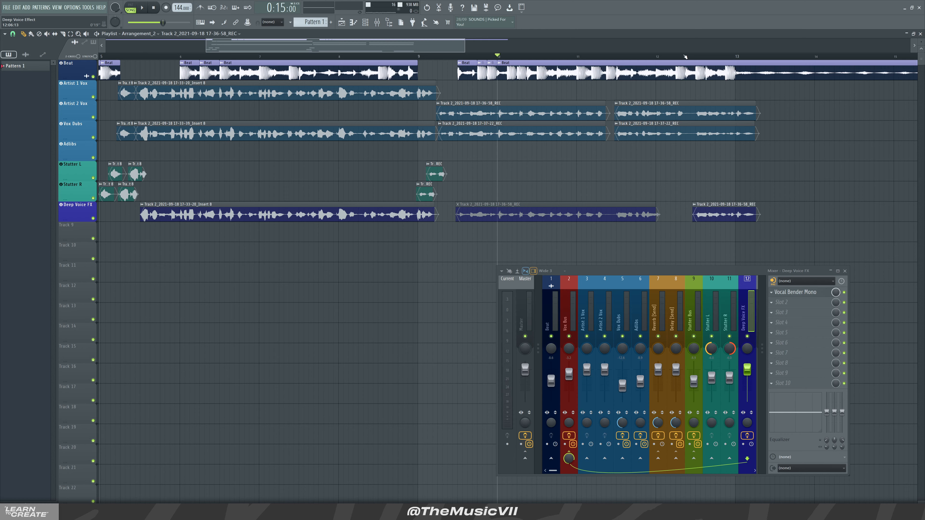
{"action": "left_click", "coordinate": [680, 56]}
{"action": "key", "text": "space"}
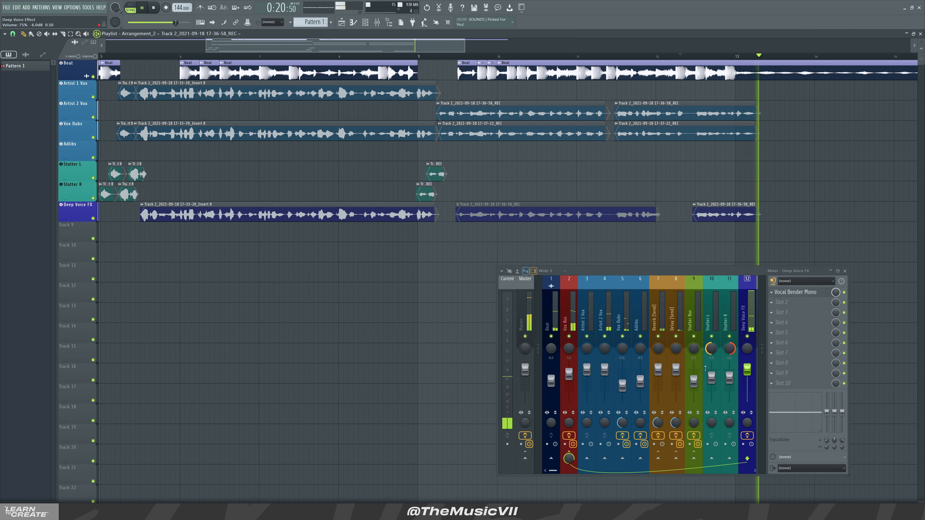
{"action": "key", "text": "space"}
Trim the start of the first Deep Voice FX clip to about 8:05:08 and play from there
{"action": "left_click_drag", "start_coordinate": [307, 42], "coordinate": [296, 42]}
{"action": "left_click_drag", "start_coordinate": [177, 215], "coordinate": [400, 219]}
{"action": "left_click", "coordinate": [396, 56]}
{"action": "key", "text": "space"}
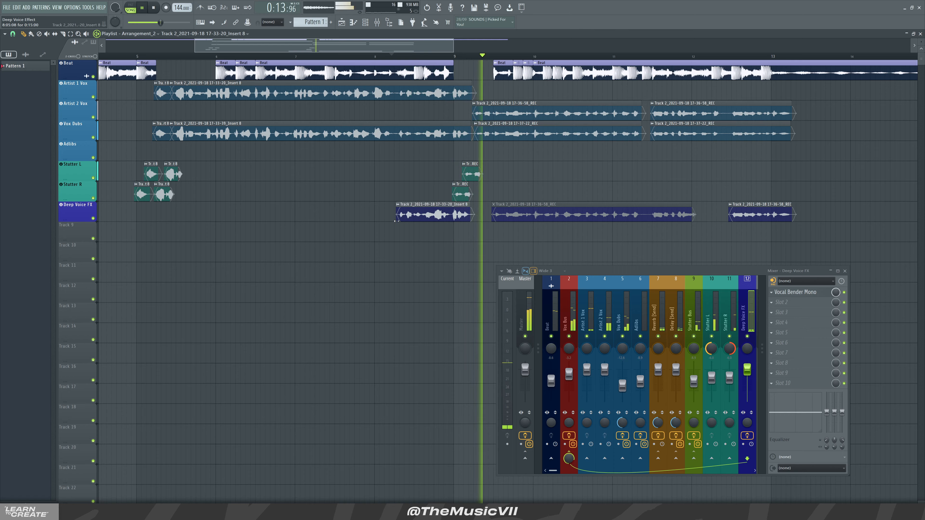
{"action": "key", "text": "space"}
Reposition the mixer window below the clips and delete the muted middle piece on the Deep Voice FX track
{"action": "left_click_drag", "start_coordinate": [691, 271], "coordinate": [519, 263]}
{"action": "scroll", "coordinate": [550, 235], "scroll_direction": "down", "scroll_amount": 3}
{"action": "scroll", "coordinate": [550, 235], "scroll_direction": "down", "scroll_amount": 2}
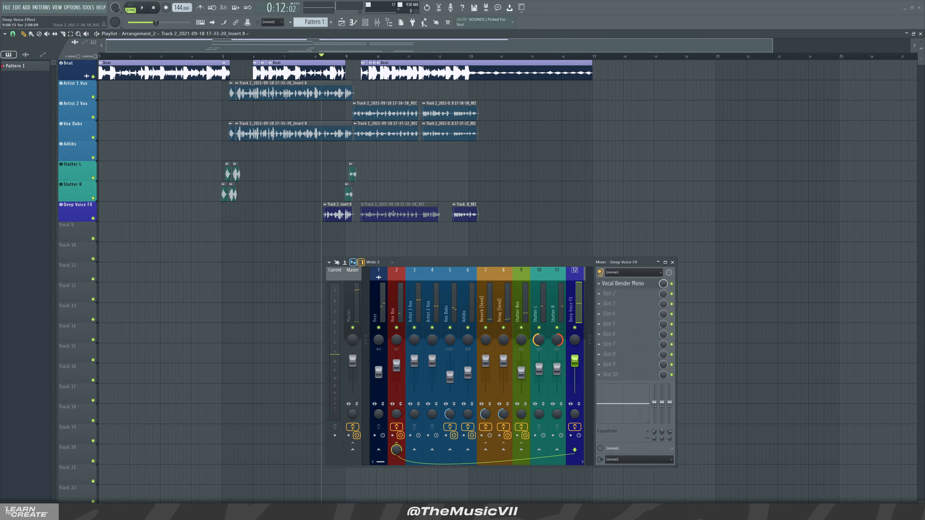
{"action": "right_click", "coordinate": [397, 218]}
{"action": "scroll", "coordinate": [364, 226], "scroll_direction": "down", "scroll_amount": 2}
{"action": "scroll", "coordinate": [283, 226], "scroll_direction": "up", "scroll_amount": 2}
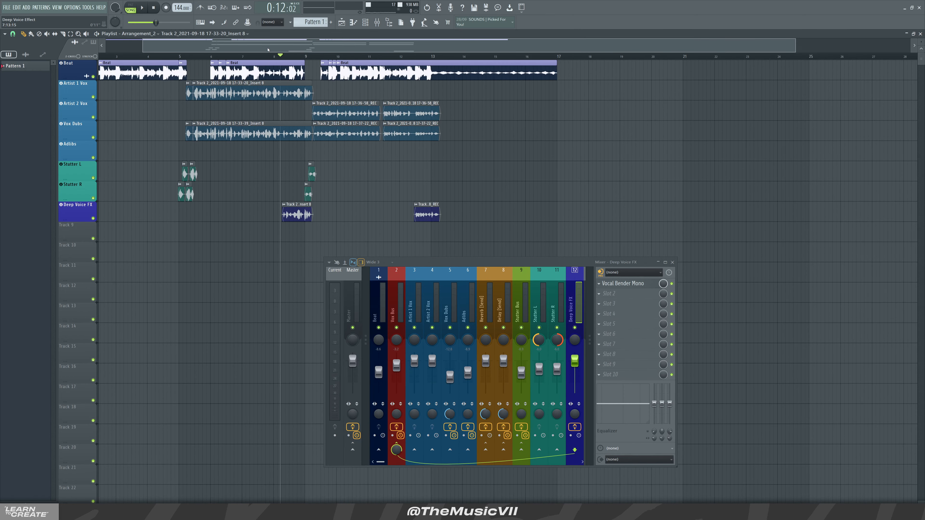
Mute the Beat mixer channel and play the arrangement from about the middle of bar 4
{"action": "left_click", "coordinate": [379, 327]}
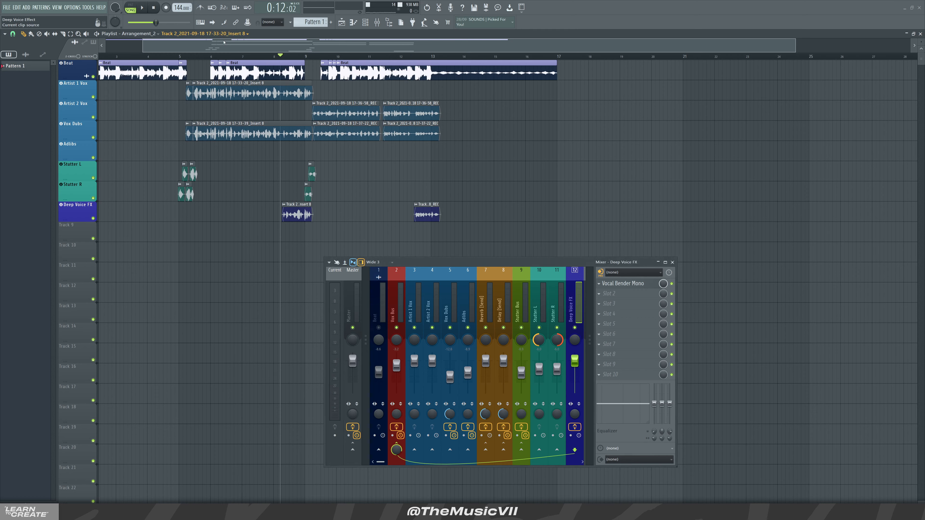
{"action": "left_click_drag", "start_coordinate": [279, 56], "coordinate": [163, 56]}
{"action": "key", "text": "space"}
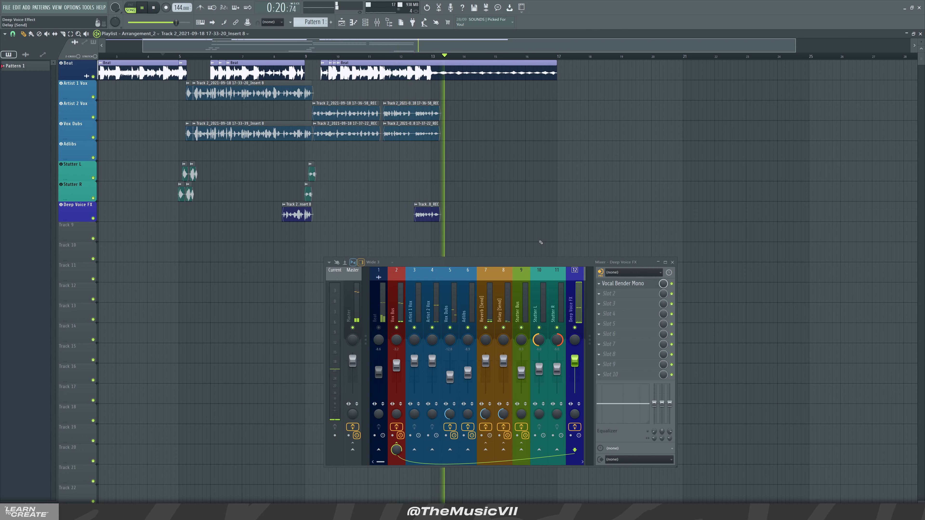
{"action": "key", "text": "space"}
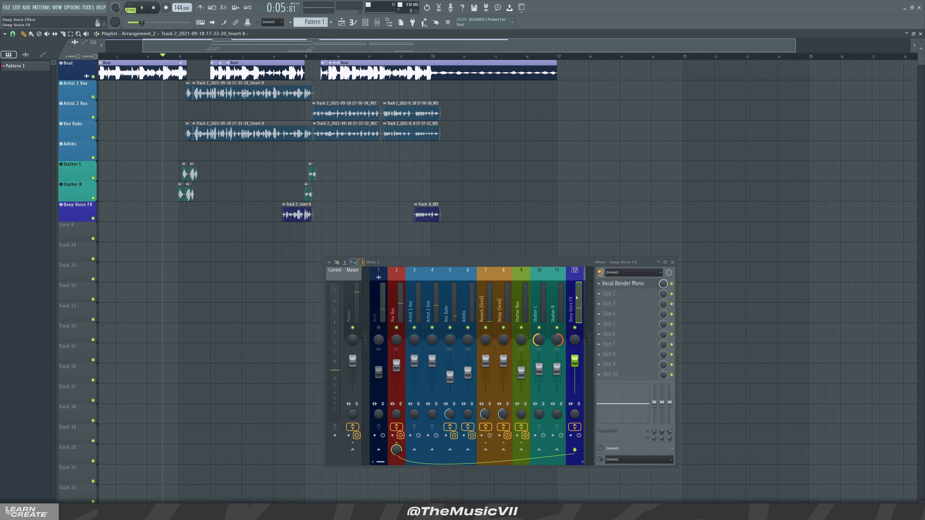
Widen the stereo separation of the Deep Voice FX mixer channel and play from its first clip
{"action": "left_click_drag", "start_coordinate": [575, 414], "coordinate": [575, 452]}
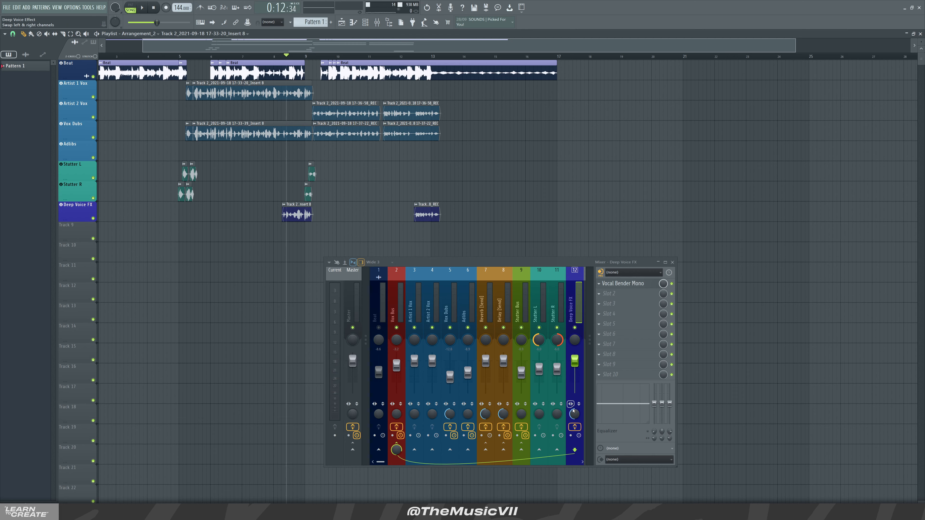
{"action": "key", "text": "space"}
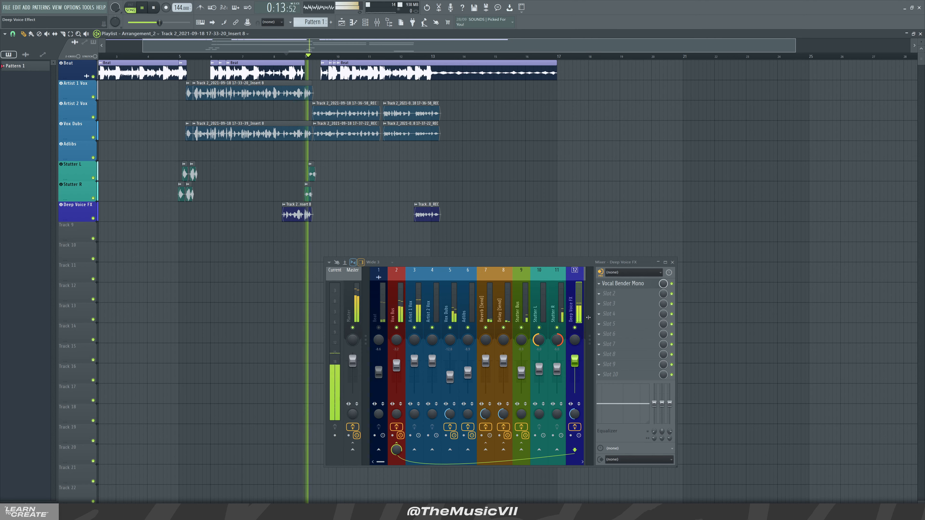
{"action": "key", "text": "space"}
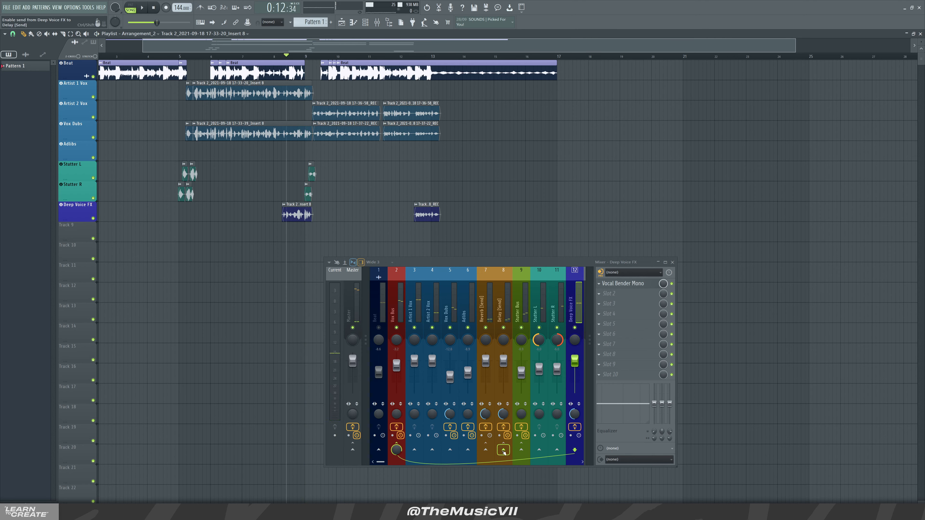
Route the Deep Voice FX channel to Delay [Send] at about 10% and listen to the result
{"action": "left_click", "coordinate": [504, 452]}
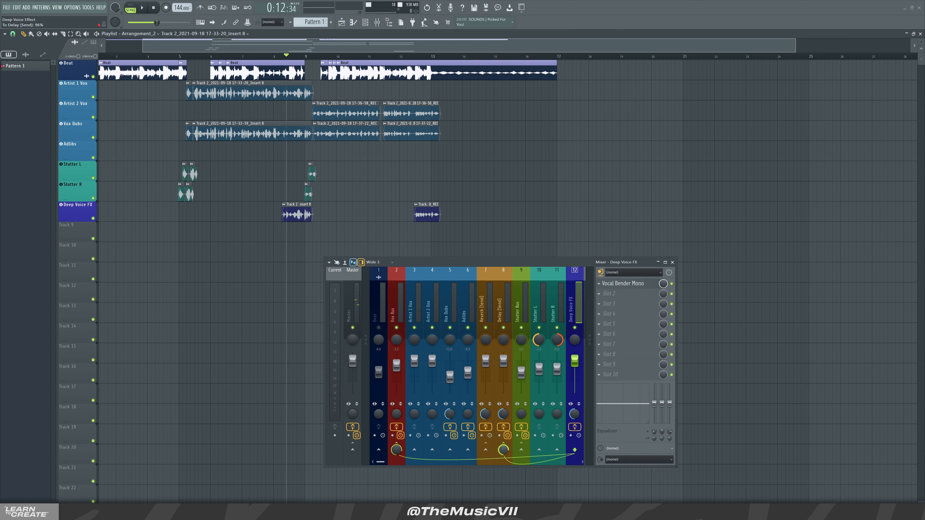
{"action": "left_click_drag", "start_coordinate": [503, 450], "coordinate": [504, 455]}
{"action": "key", "text": "space"}
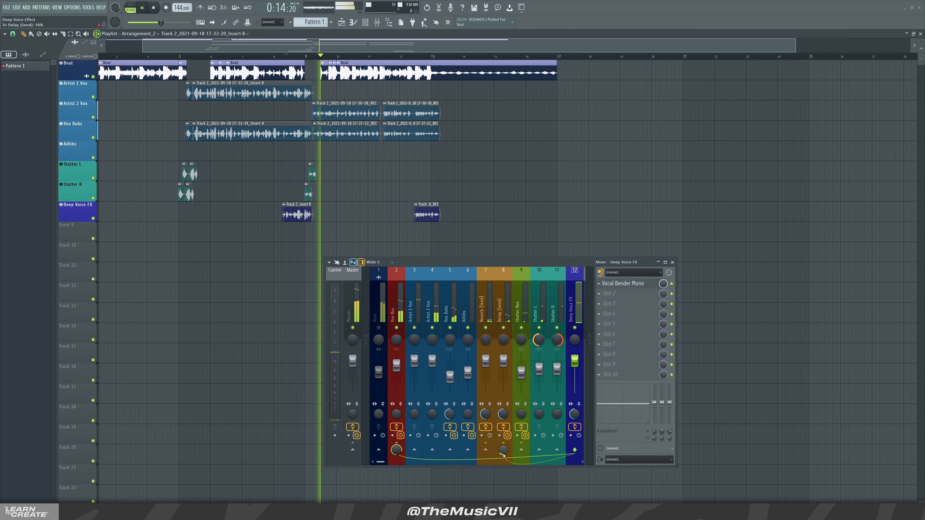
{"action": "key", "text": "space"}
Route the Deep Voice FX channel to Reverb [Send] and lower the send to a small amount while auditioning it
{"action": "left_click", "coordinate": [485, 451]}
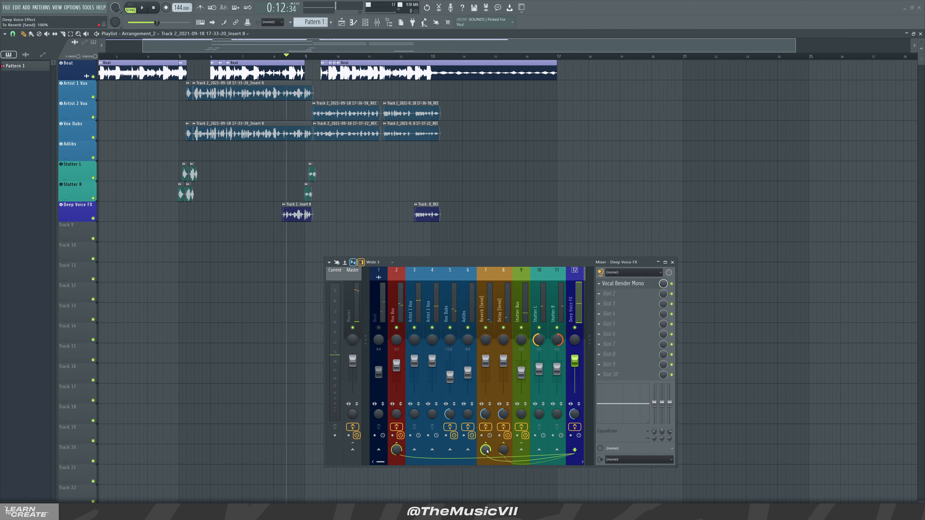
{"action": "key", "text": "space"}
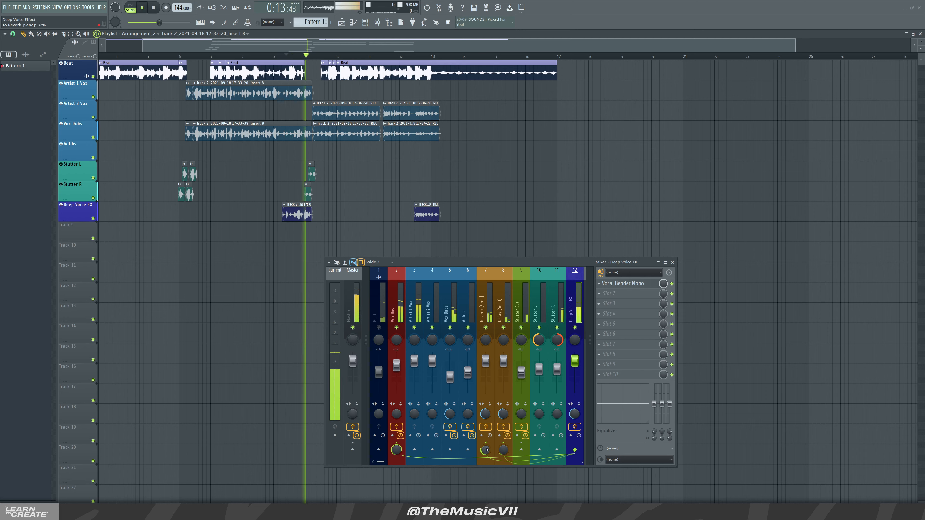
{"action": "left_click_drag", "start_coordinate": [485, 451], "coordinate": [485, 454]}
{"action": "key", "text": "space"}
{"action": "key", "text": "space"}
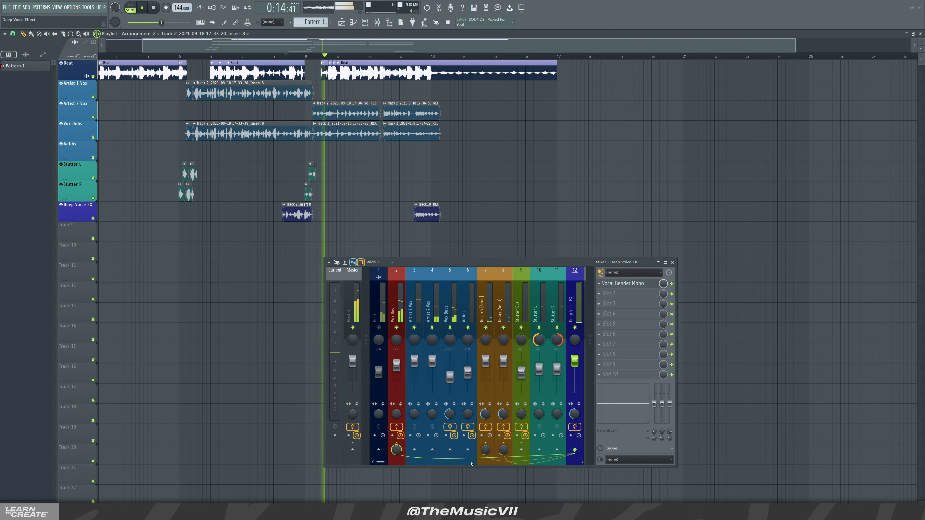
{"action": "left_click_drag", "start_coordinate": [485, 449], "coordinate": [486, 452]}
{"action": "key", "text": "space"}
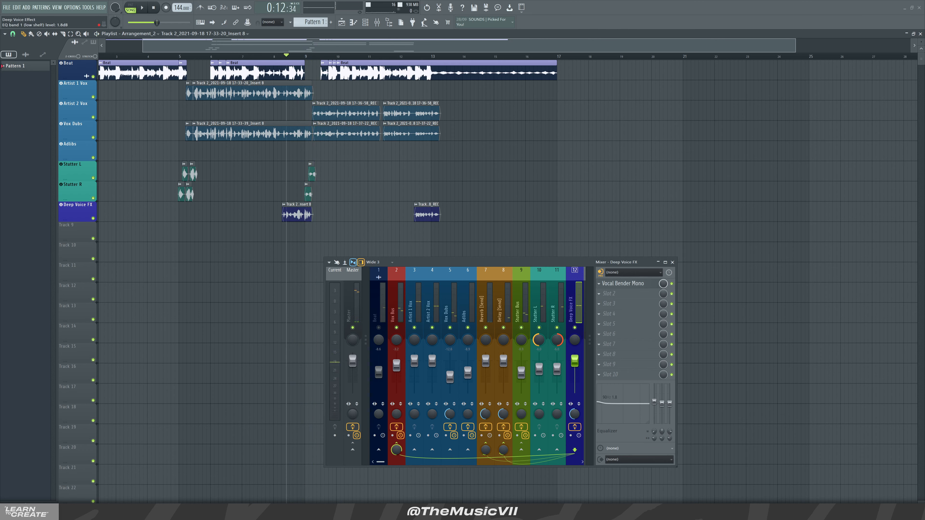
Try a strong low-shelf cut with the Deep Voice FX channel's built-in EQ, audition it and reset the band
{"action": "left_click_drag", "start_coordinate": [654, 402], "coordinate": [654, 395]}
{"action": "key", "text": "space"}
{"action": "mouse_move", "coordinate": [654, 431]}
{"action": "left_mouse_down"}
{"action": "mouse_move", "coordinate": [654, 401]}
{"action": "mouse_move", "coordinate": [654, 424]}
{"action": "left_mouse_up"}
{"action": "key", "text": "space"}
{"action": "key", "text": "space"}
{"action": "key", "text": "space"}
{"action": "key", "text": "space"}
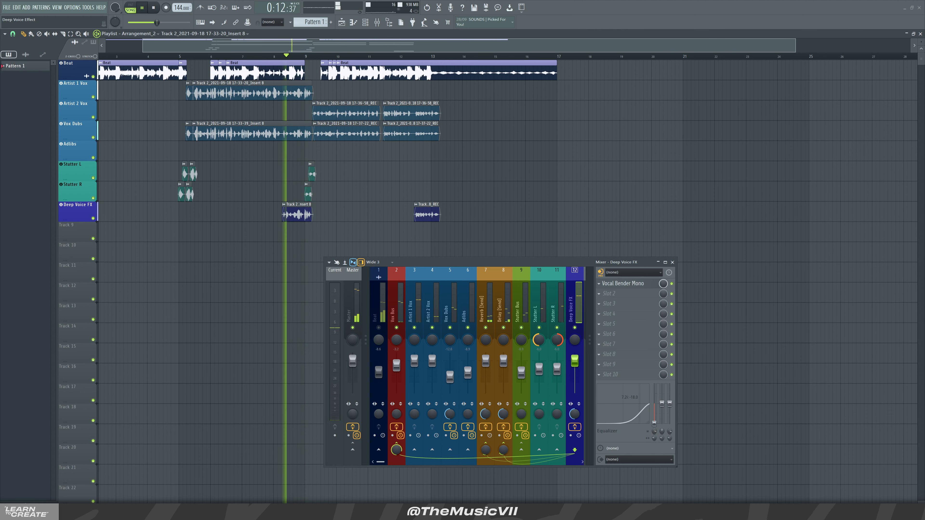
{"action": "left_click", "coordinate": [654, 423], "text": "alt"}
{"action": "key", "text": "space"}
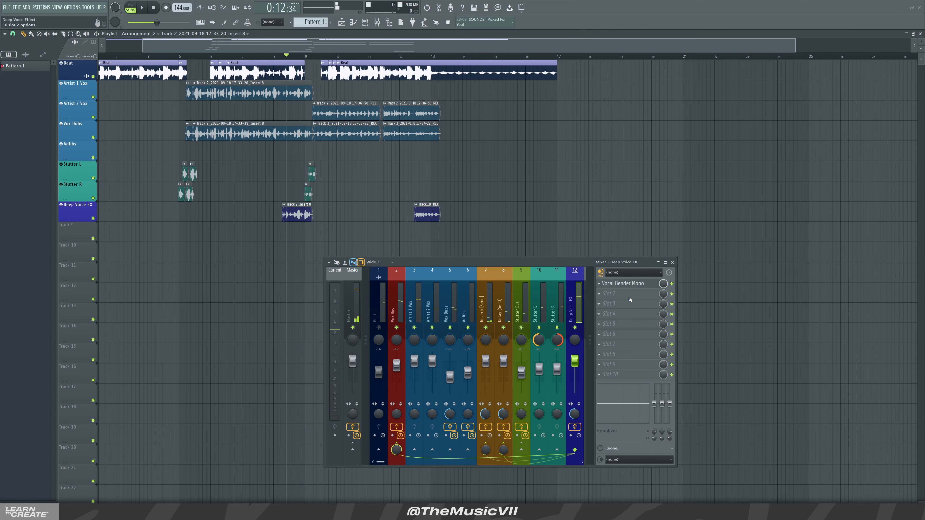
Load Fruity Compressor in the Deep Voice FX channel's second effect slot and place its window above the mixer
{"action": "left_click", "coordinate": [630, 299]}
{"action": "left_click", "coordinate": [498, 179]}
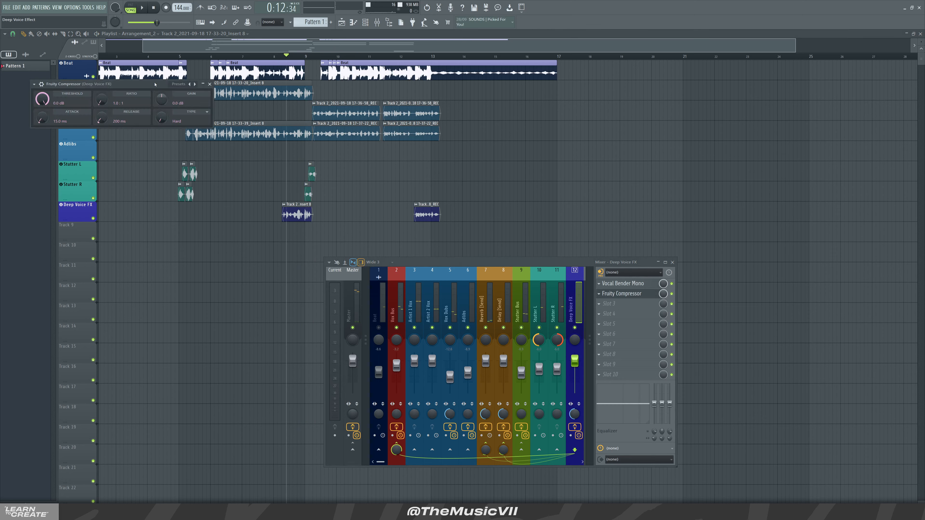
{"action": "left_click_drag", "start_coordinate": [160, 84], "coordinate": [665, 194]}
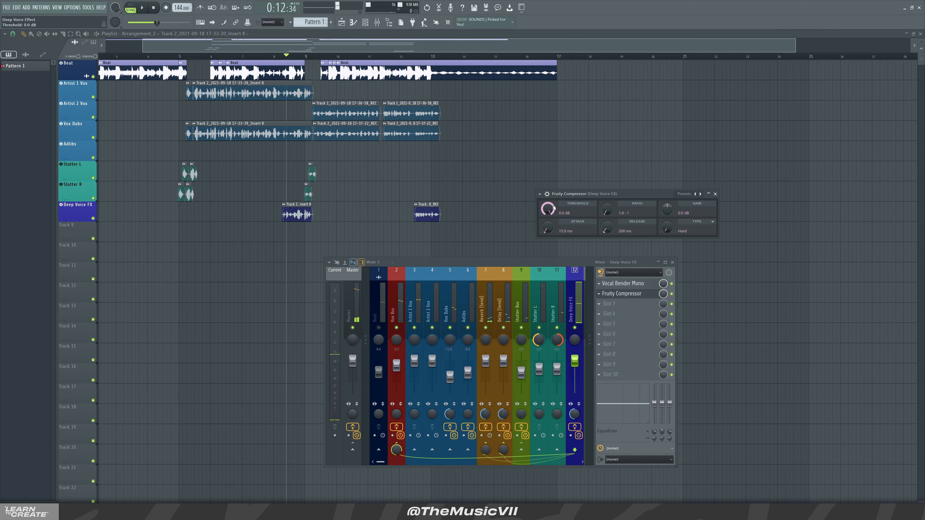
Set the compressor to -22.4 dB threshold, 6.6:1 ratio, 27.2 ms attack and 143 ms release while playing the clip
{"action": "left_click_drag", "start_coordinate": [548, 227], "coordinate": [548, 223]}
{"action": "key", "text": "space"}
{"action": "key", "text": "space"}
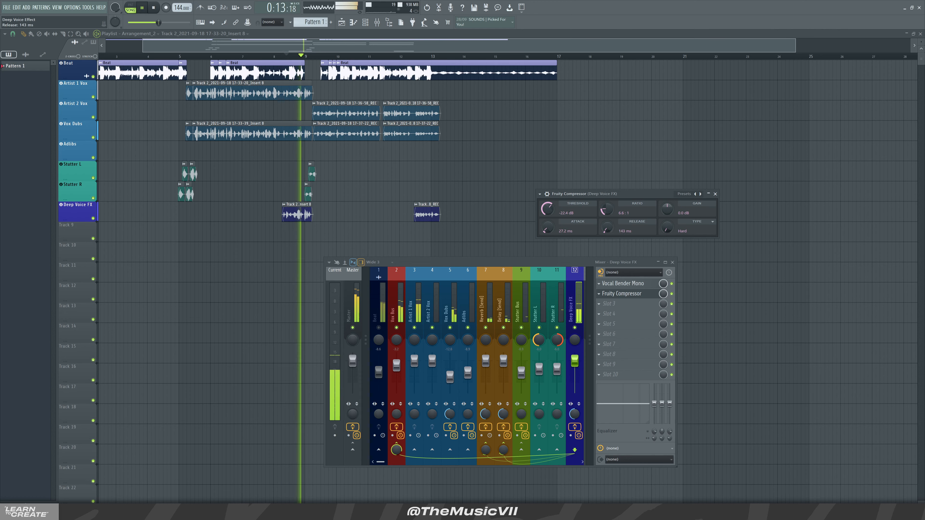
Lower the Fruity Compressor's threshold further, set the ratio to 8.0:1 and gain to 1.1 dB, close it and audition the clip
{"action": "key", "text": "space"}
{"action": "key", "text": "space"}
{"action": "key", "text": "space"}
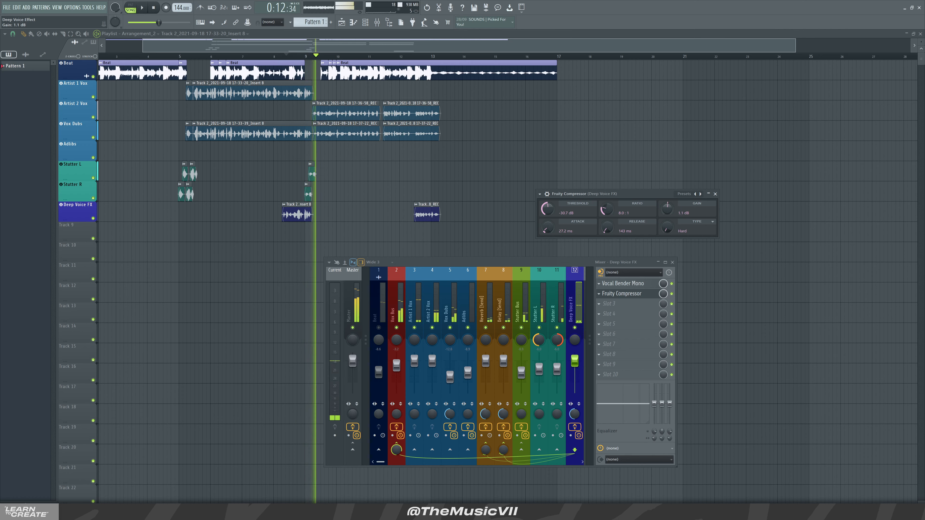
{"action": "key", "text": "space"}
{"action": "left_click", "coordinate": [715, 194]}
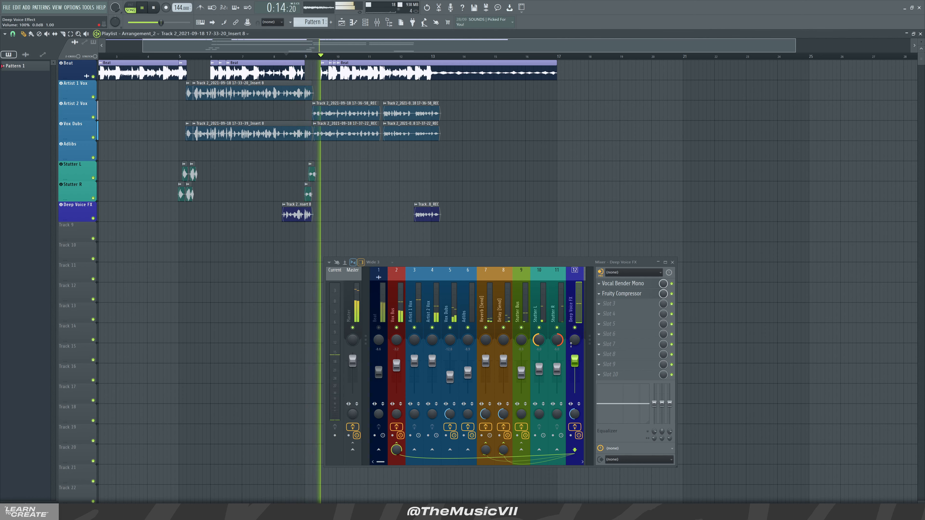
{"action": "key", "text": "space"}
{"action": "key", "text": "space"}
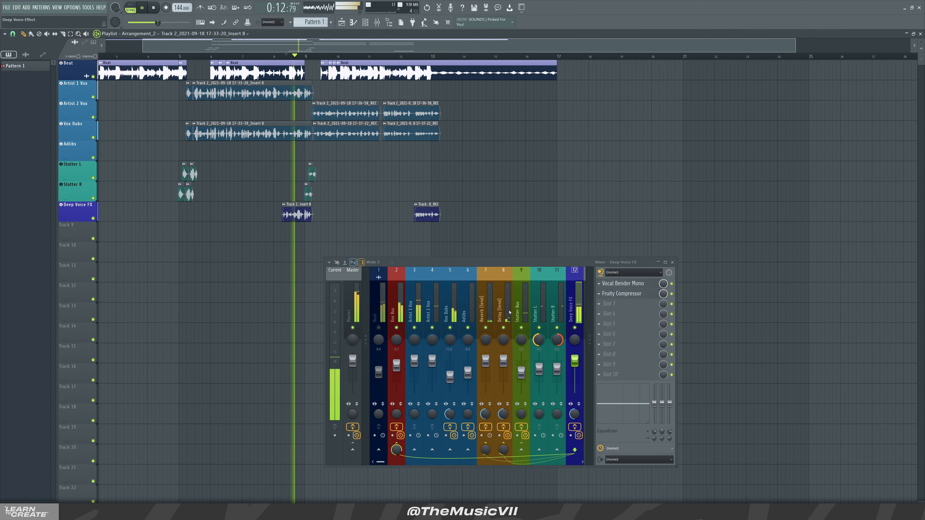
{"action": "key", "text": "space"}
Load Ozone Imager 2 in the Deep Voice FX channel's third effect slot and increase its stereo width
{"action": "left_click", "coordinate": [613, 304]}
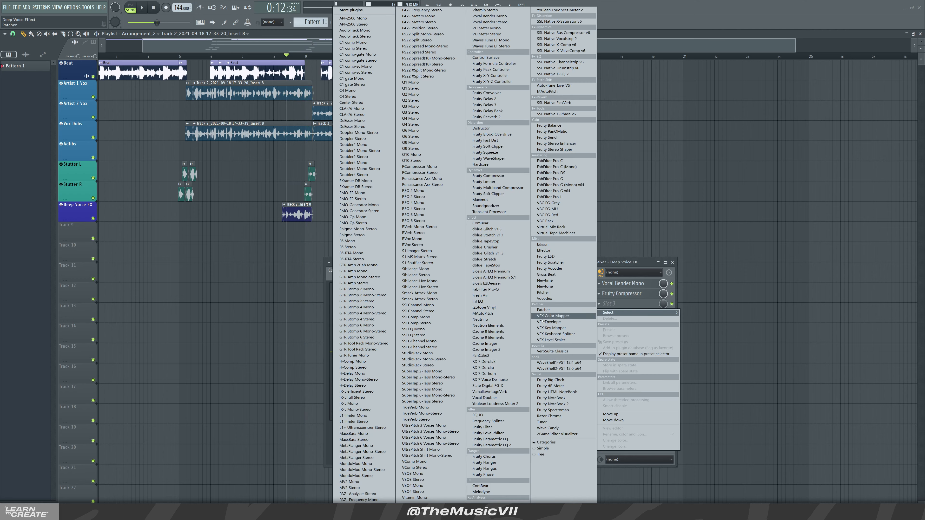
{"action": "left_click", "coordinate": [500, 350]}
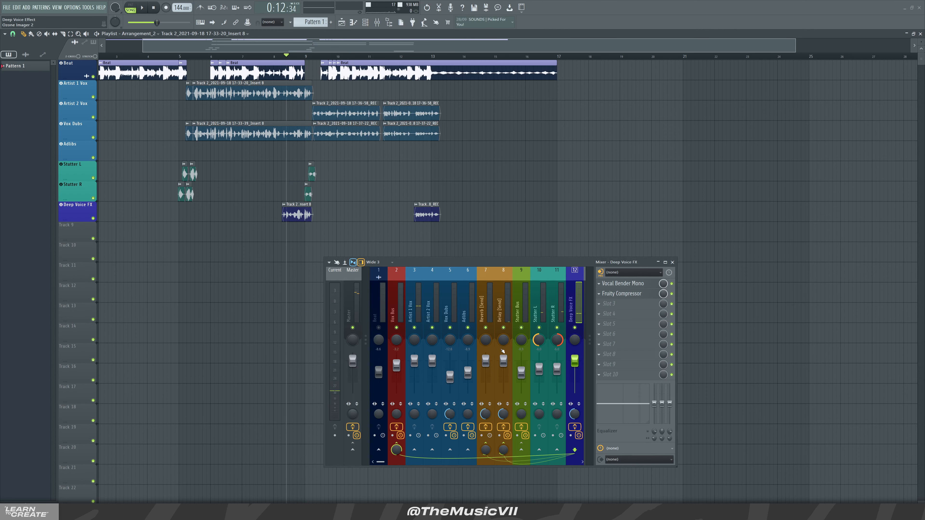
{"action": "left_click_drag", "start_coordinate": [154, 96], "coordinate": [777, 183]}
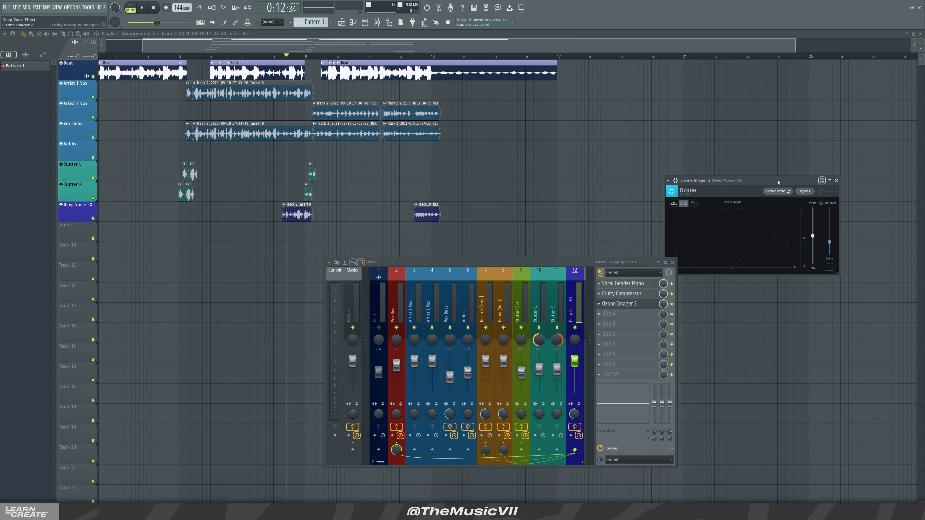
{"action": "key", "text": "space"}
{"action": "left_click_drag", "start_coordinate": [812, 236], "coordinate": [824, 213]}
{"action": "left_click", "coordinate": [266, 57]}
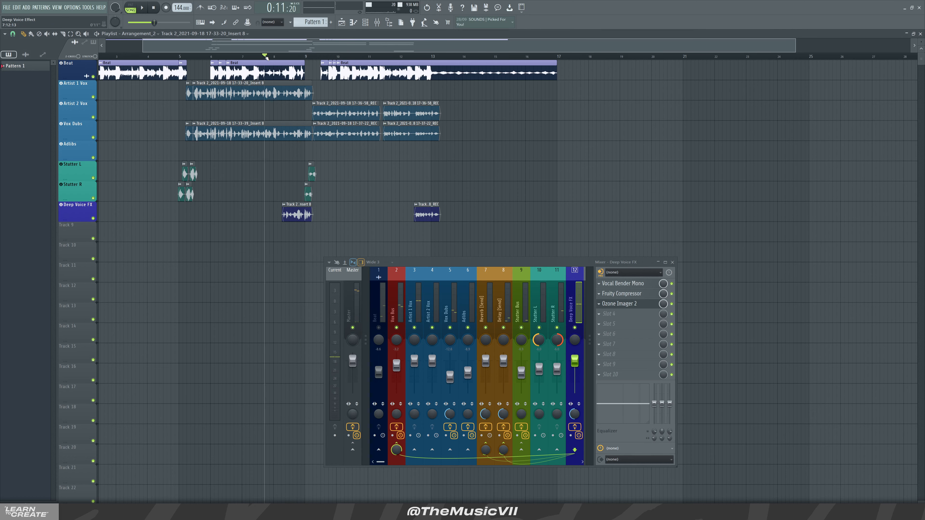
Lower the Deep Voice FX channel's fader to about 84% (-3.8 dB) while replaying the section, and reposition the mixer window
{"action": "key", "text": "space"}
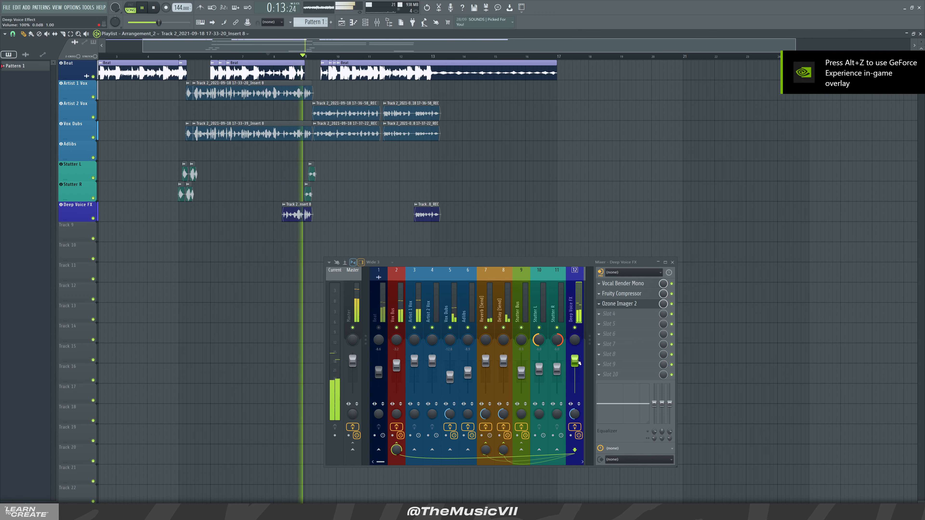
{"action": "key", "text": "space"}
{"action": "left_click_drag", "start_coordinate": [579, 361], "coordinate": [575, 371]}
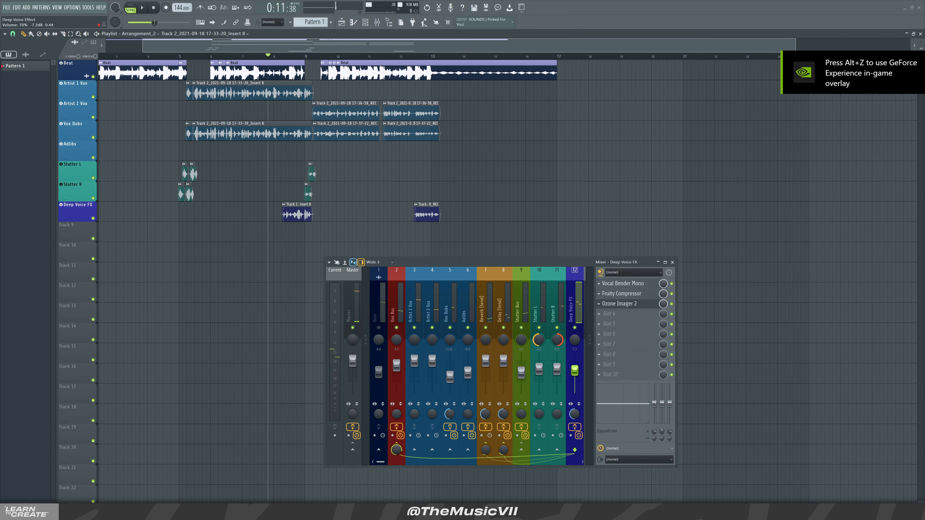
{"action": "key", "text": "space"}
{"action": "left_click_drag", "start_coordinate": [514, 263], "coordinate": [619, 221]}
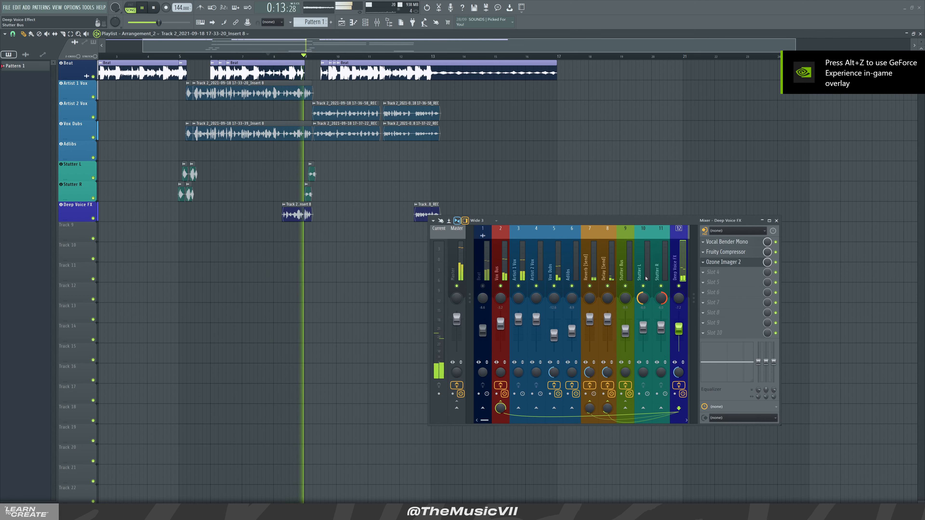
{"action": "left_click_drag", "start_coordinate": [678, 329], "coordinate": [678, 327]}
{"action": "key", "text": "space"}
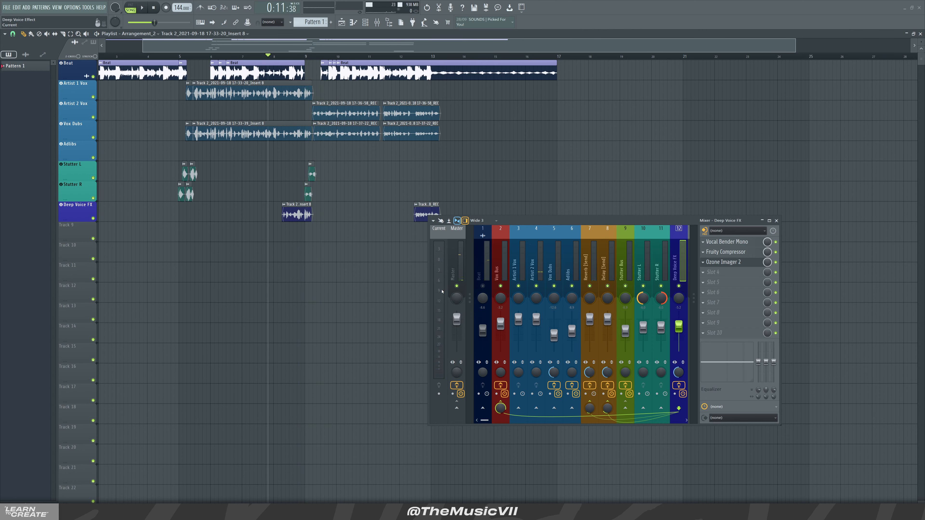
{"action": "key", "text": "space"}
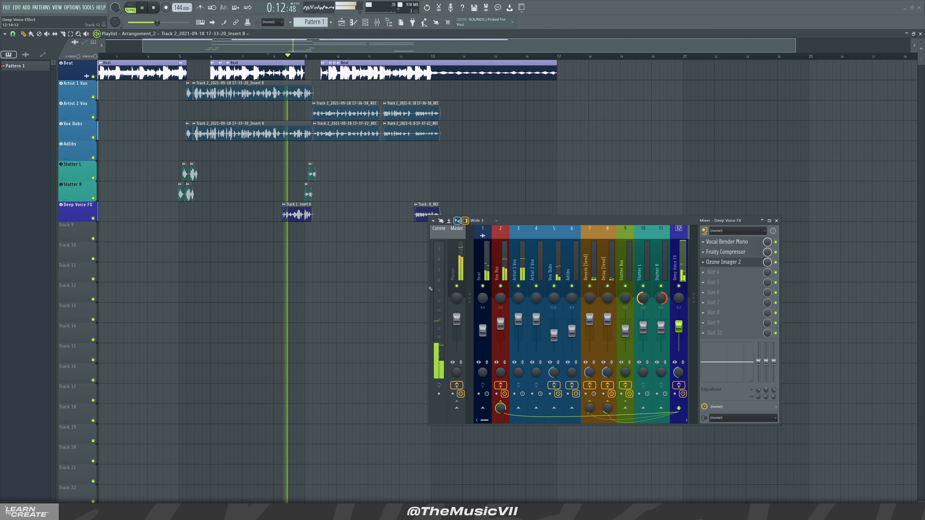
{"action": "key", "text": "space"}
{"action": "key", "text": "space"}
{"action": "left_click_drag", "start_coordinate": [679, 327], "coordinate": [679, 325]}
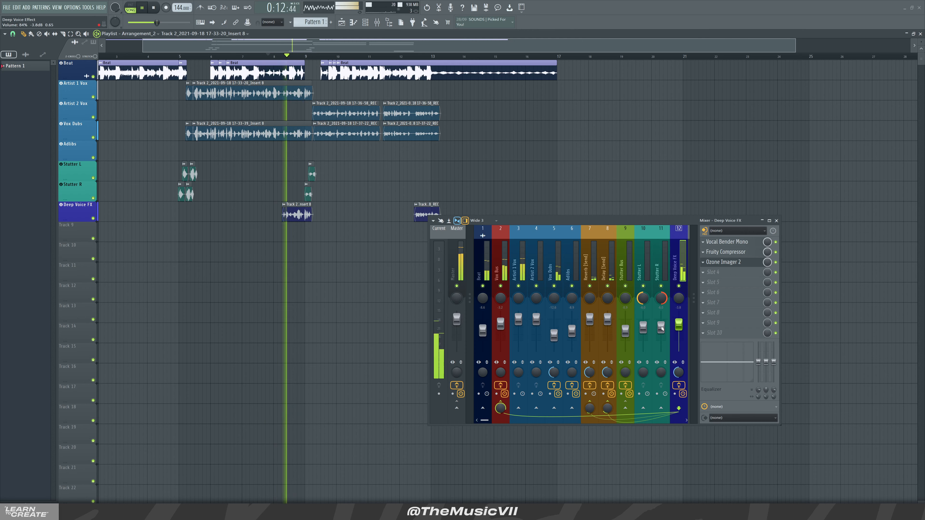
Raise the Fruity Compressor's gain to 6.0 dB, close it, shift the mixer off the clips and play through the second deep voice clip
{"action": "key", "text": "space"}
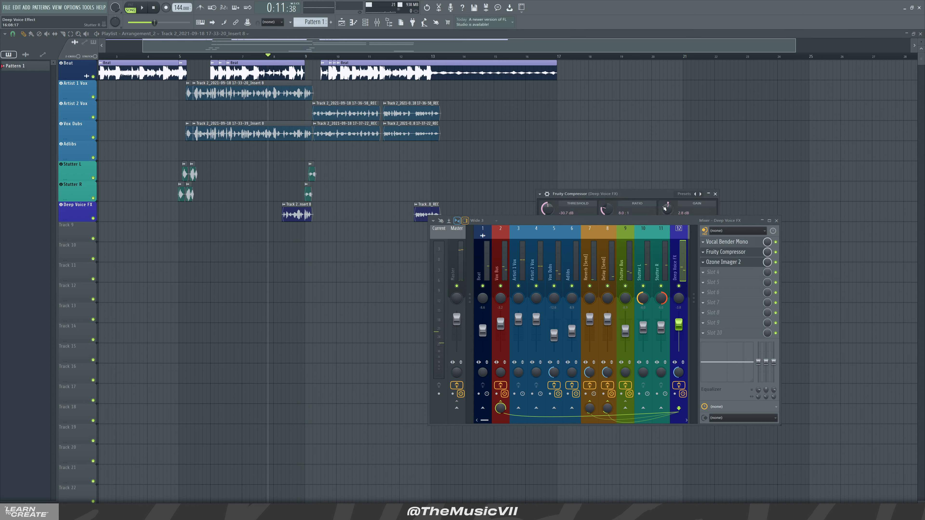
{"action": "key", "text": "space"}
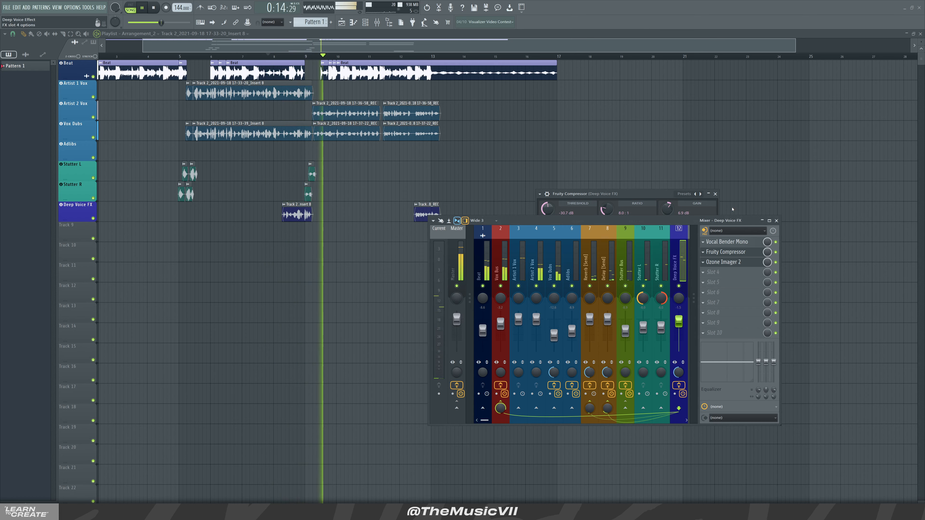
{"action": "left_click", "coordinate": [715, 194]}
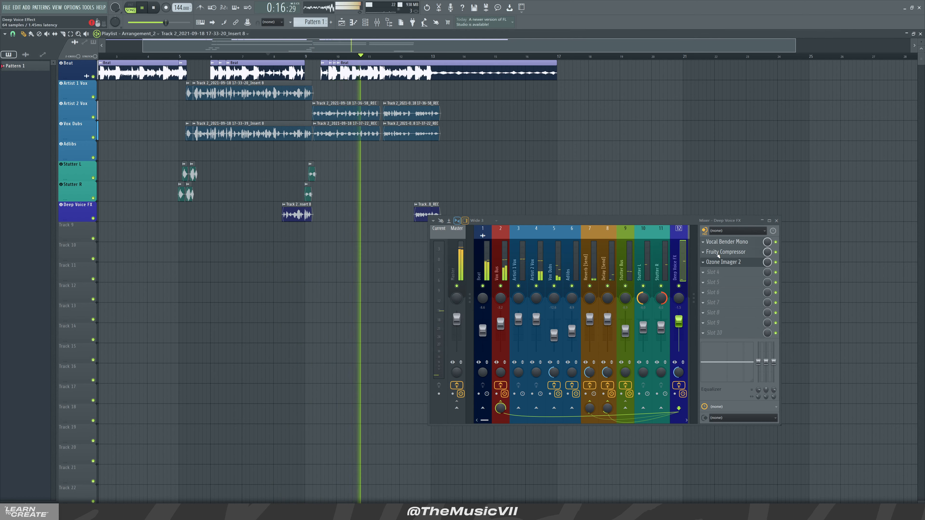
{"action": "left_click_drag", "start_coordinate": [583, 221], "coordinate": [662, 203]}
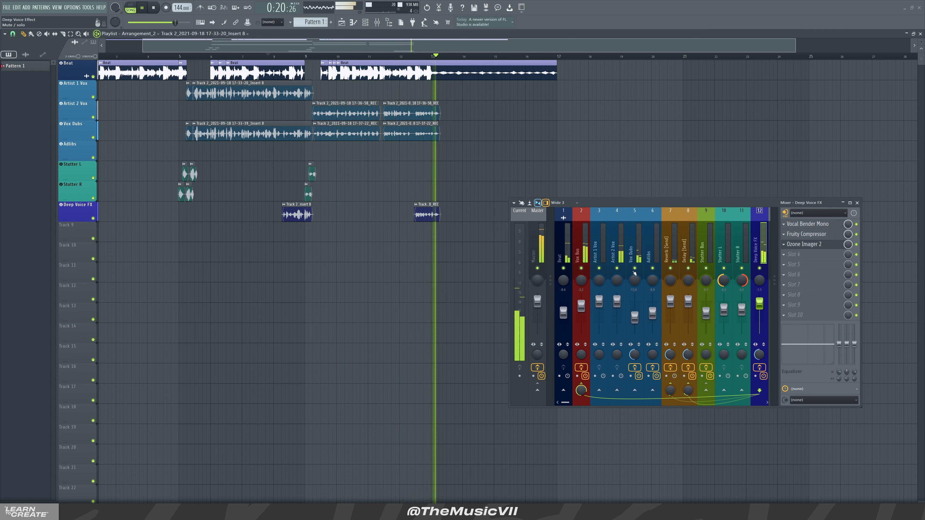
{"action": "key", "text": "space"}
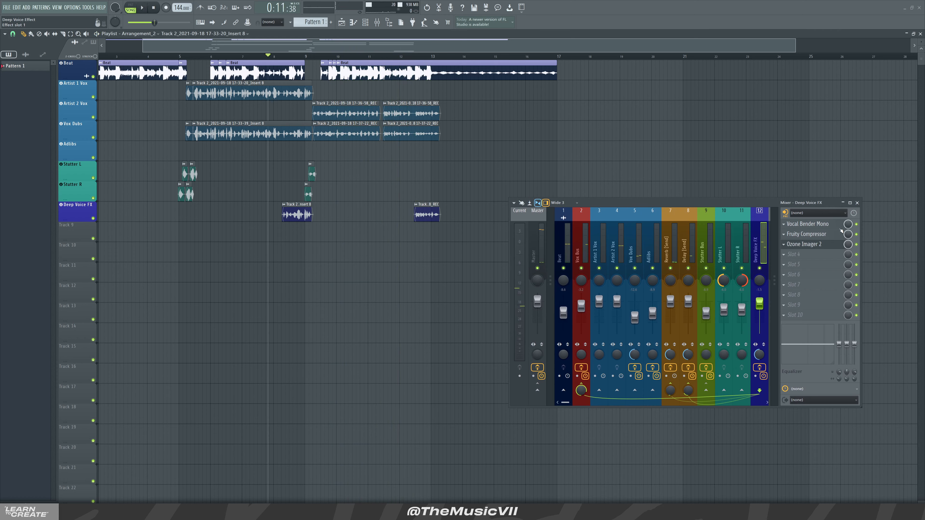
Bypass Vocal Bender Mono and load MAutoPitch in the Deep Voice FX channel's fourth effect slot
{"action": "left_click", "coordinate": [855, 225]}
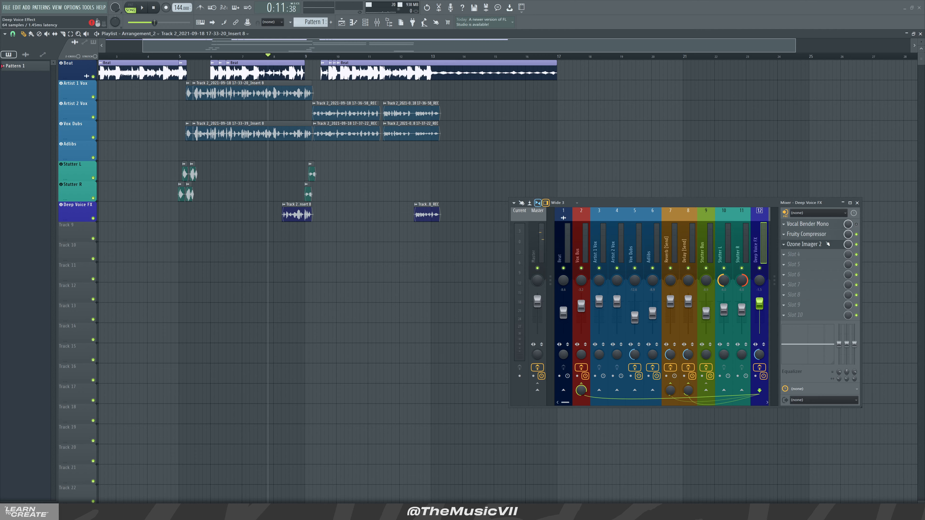
{"action": "left_click", "coordinate": [807, 255]}
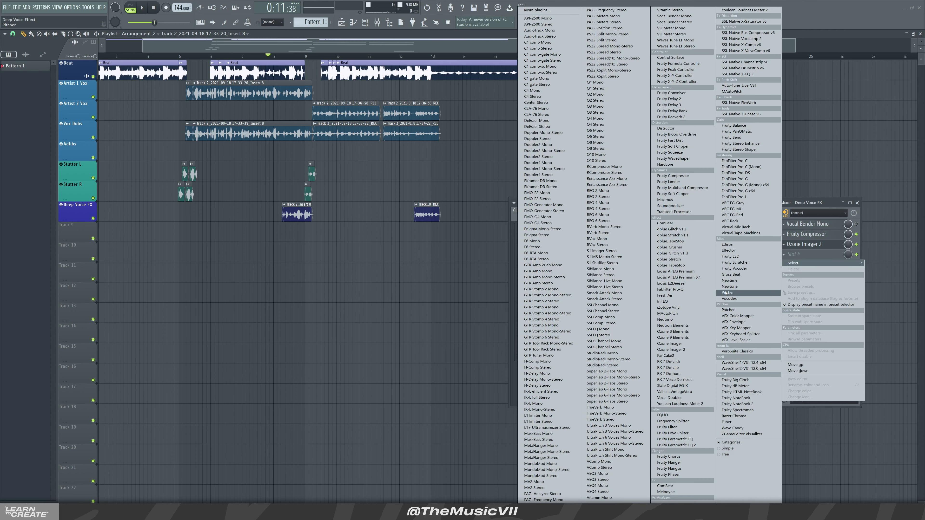
{"action": "left_click", "coordinate": [668, 313]}
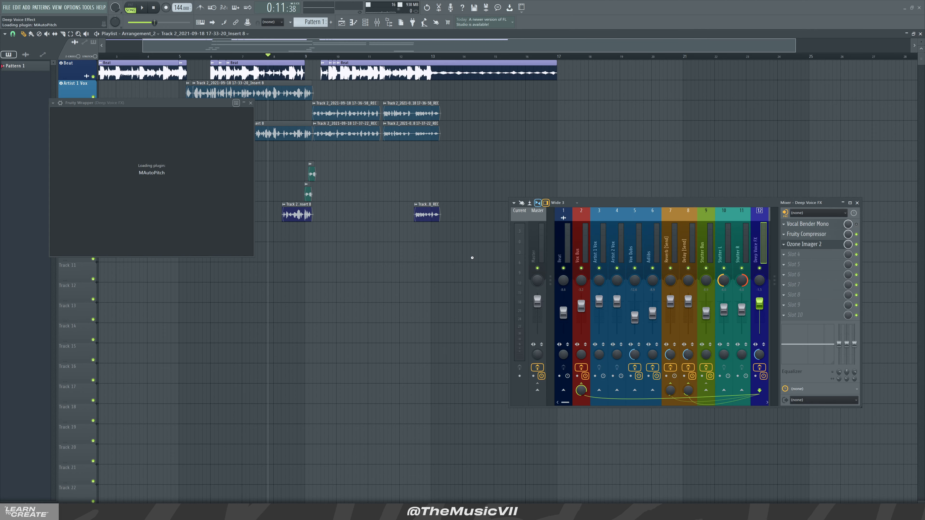
{"action": "left_click_drag", "start_coordinate": [210, 110], "coordinate": [358, 237]}
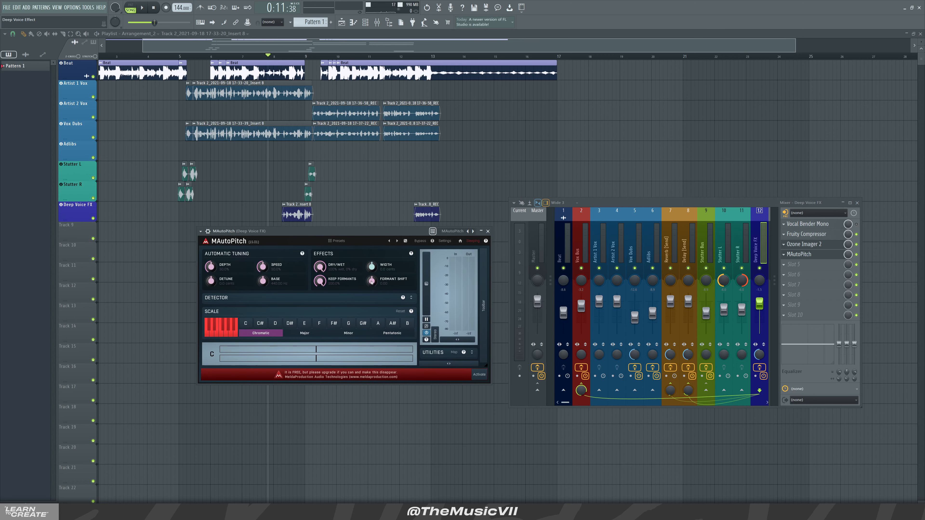
Move MAutoPitch directly below Vocal Bender Mono in the effect chain, try its formant shift and reset that parameter to its default value
{"action": "left_click_drag", "start_coordinate": [372, 281], "coordinate": [371, 295]}
{"action": "left_click_drag", "start_coordinate": [797, 252], "coordinate": [800, 237]}
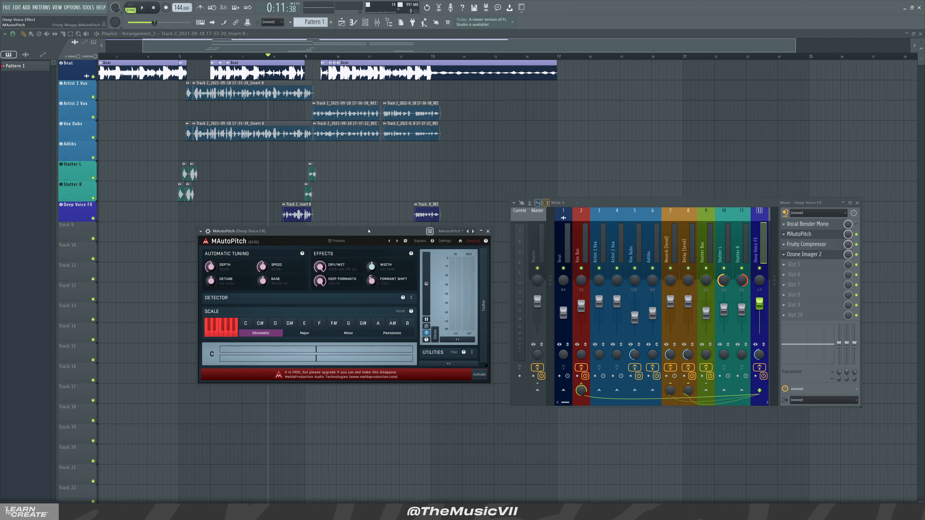
{"action": "left_click_drag", "start_coordinate": [368, 230], "coordinate": [358, 276]}
{"action": "double_click", "coordinate": [363, 326]}
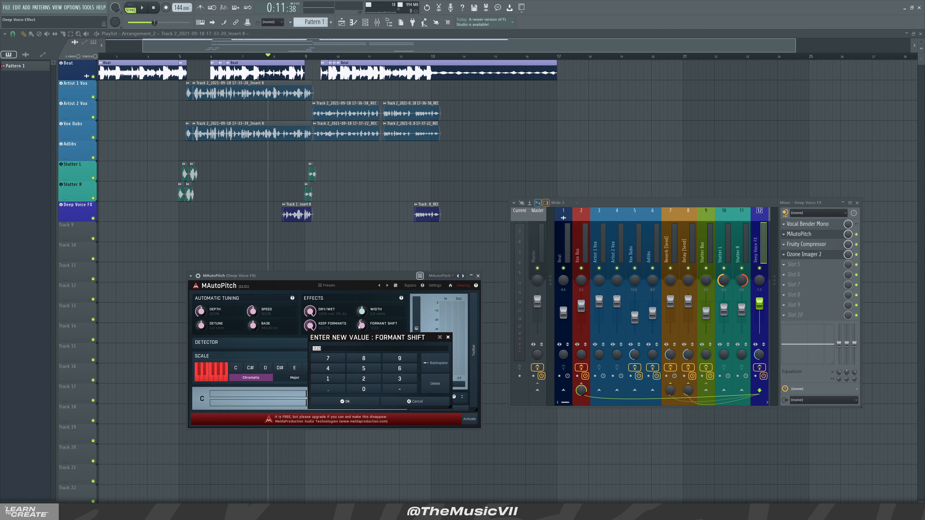
{"action": "left_click", "coordinate": [448, 338]}
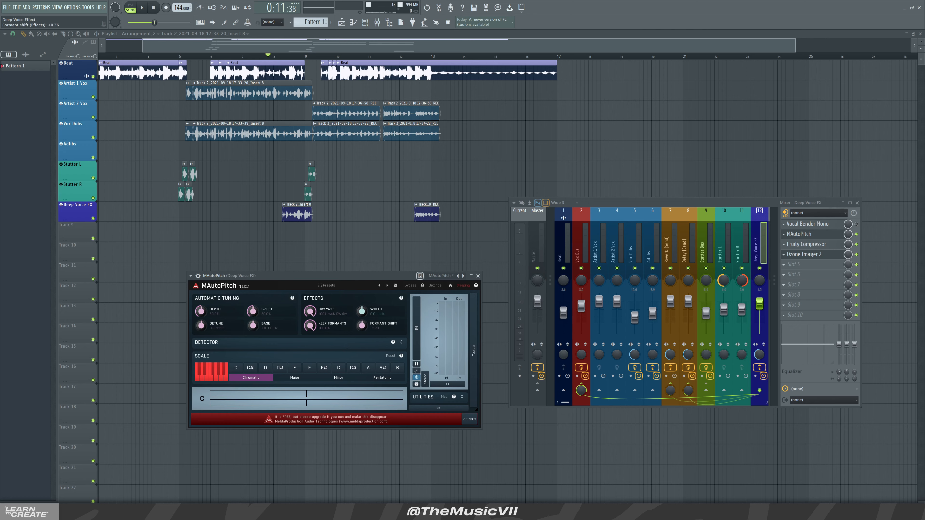
{"action": "right_click", "coordinate": [362, 325]}
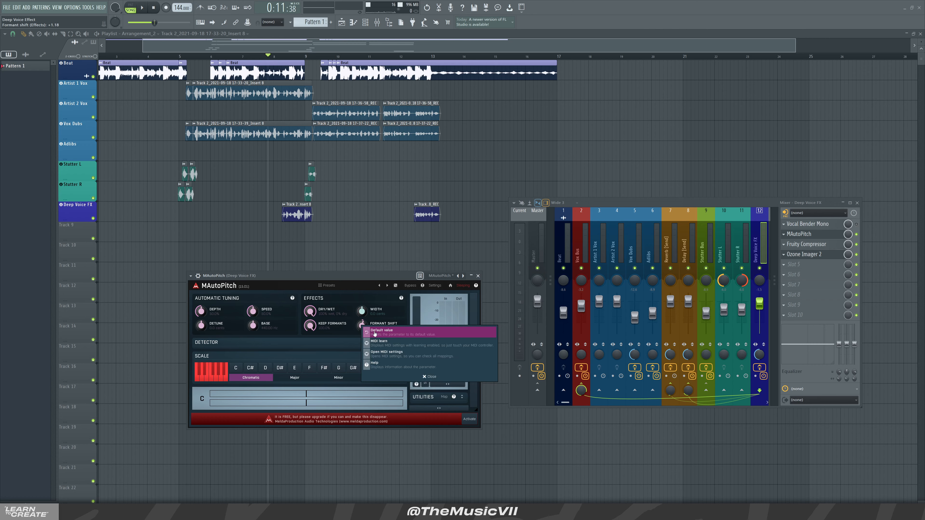
{"action": "left_click", "coordinate": [374, 332]}
Audition the deep voice clip through MAutoPitch while adjusting its tuning speed and setting the base frequency to 400 Hz
{"action": "key", "text": "space"}
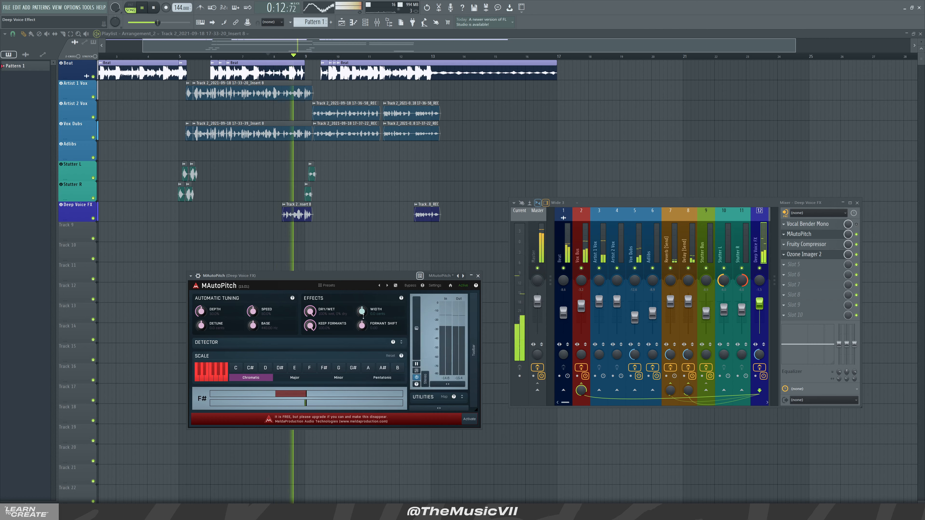
{"action": "key", "text": "space"}
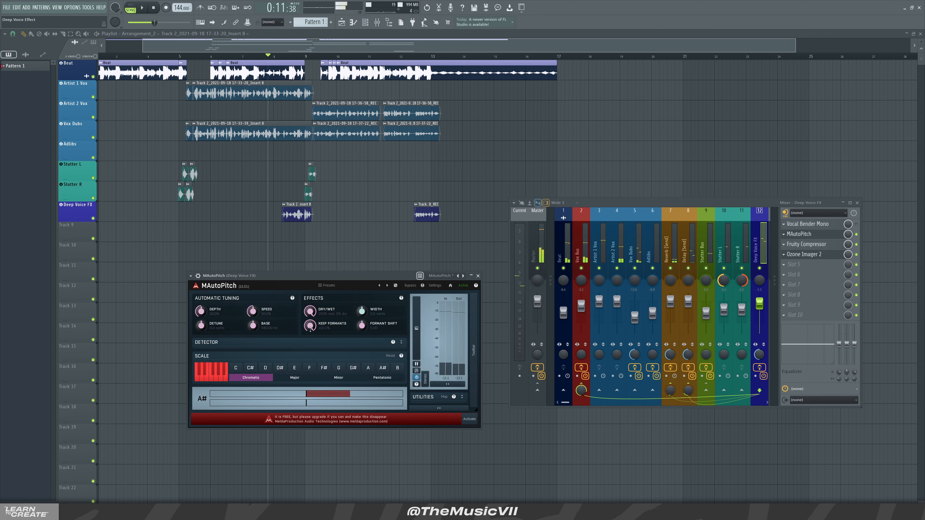
{"action": "key", "text": "space"}
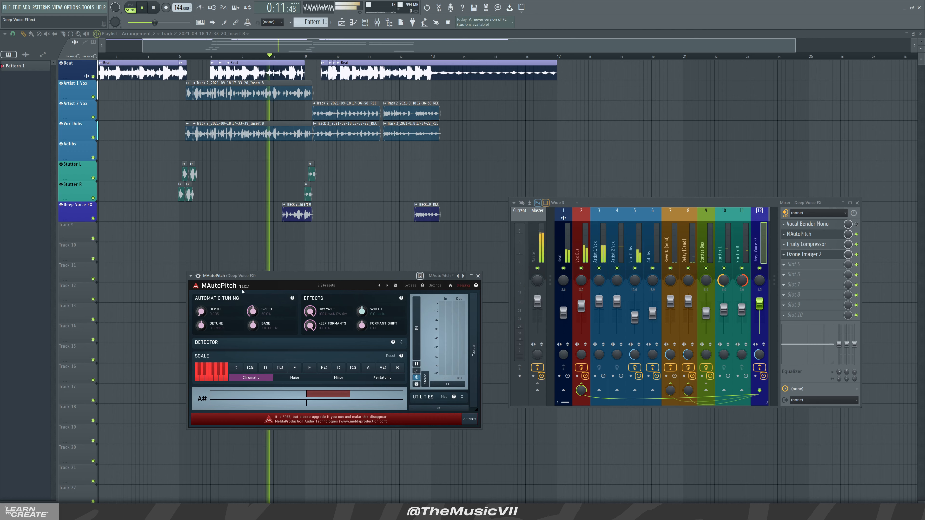
{"action": "key", "text": "space"}
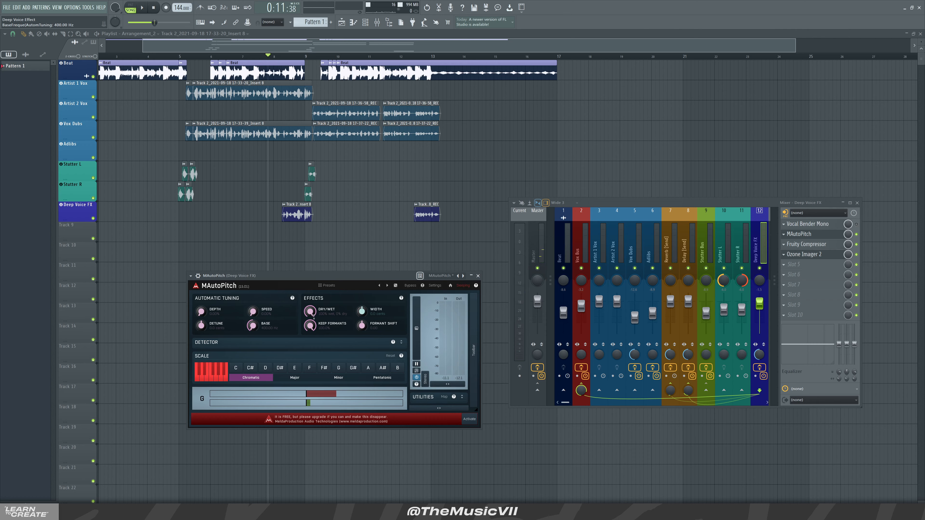
{"action": "key", "text": "space"}
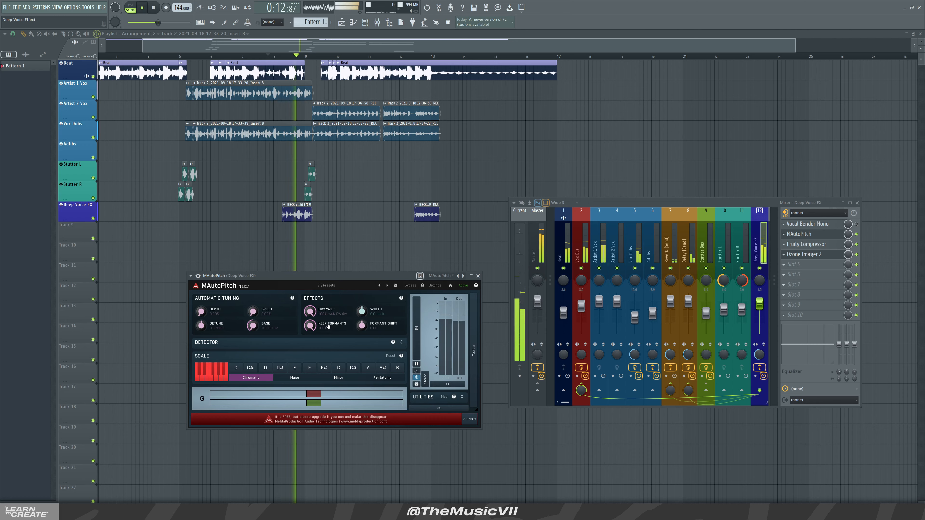
{"action": "key", "text": "space"}
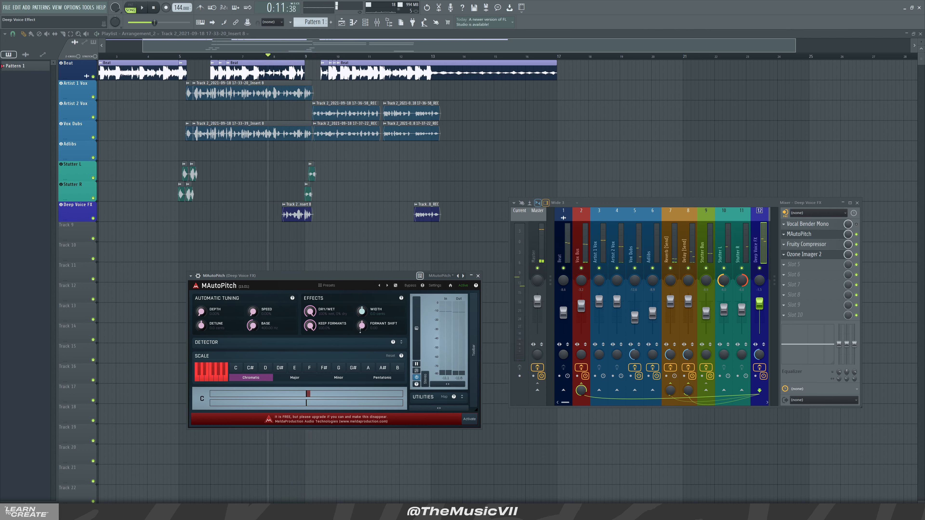
Play the section through MAutoPitch and mute the Beat mixer channel to audition the vocals on their own
{"action": "key", "text": "space"}
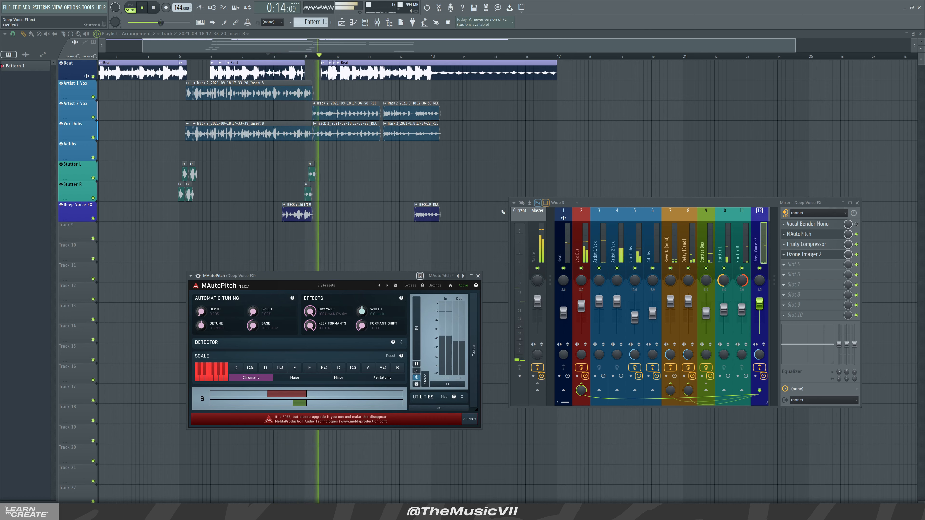
{"action": "key", "text": "space"}
{"action": "left_click", "coordinate": [564, 268]}
{"action": "key", "text": "space"}
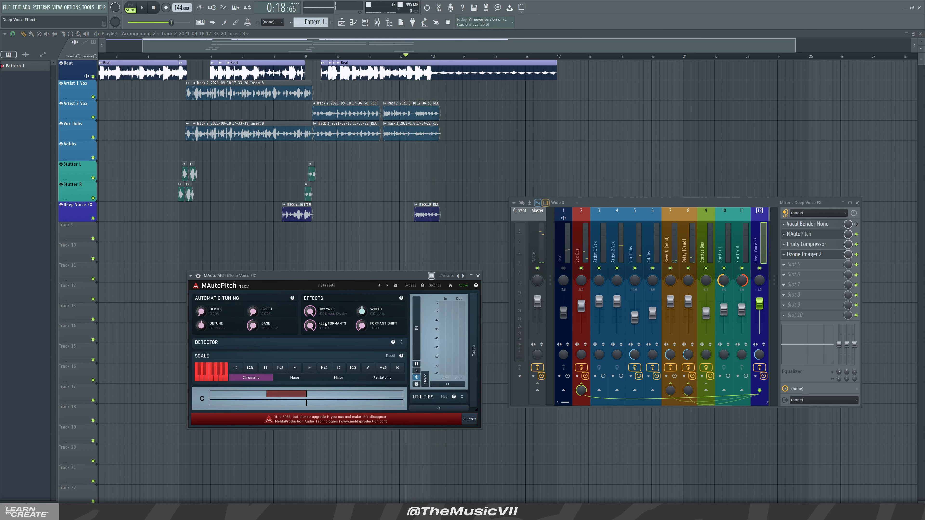
Close MAutoPitch and remove it from the Deep Voice FX channel's second effect slot
{"action": "left_click", "coordinate": [478, 275]}
{"action": "left_click", "coordinate": [786, 234]}
{"action": "left_click", "coordinate": [778, 255]}
{"action": "left_click", "coordinate": [496, 284]}
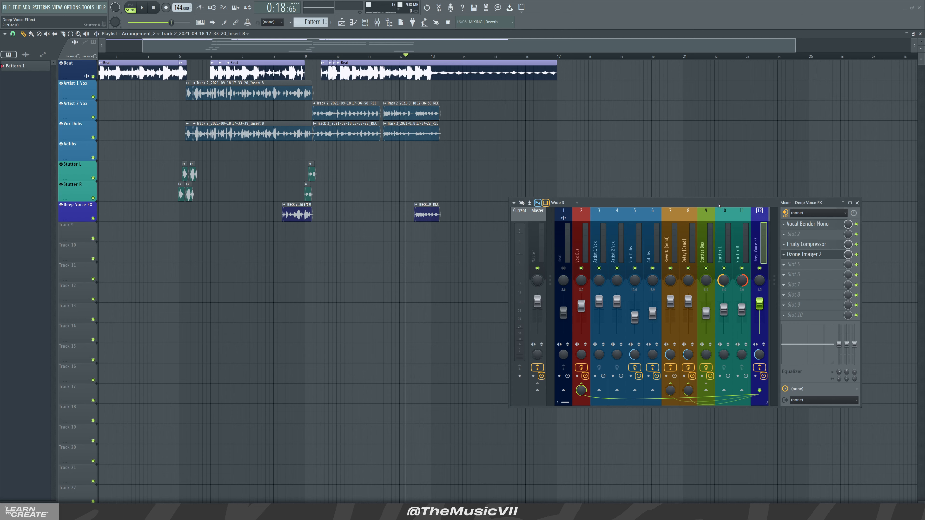
Audition the section leading into the second deep voice clip and inspect that clip's pitch and time-stretching settings
{"action": "key", "text": "space"}
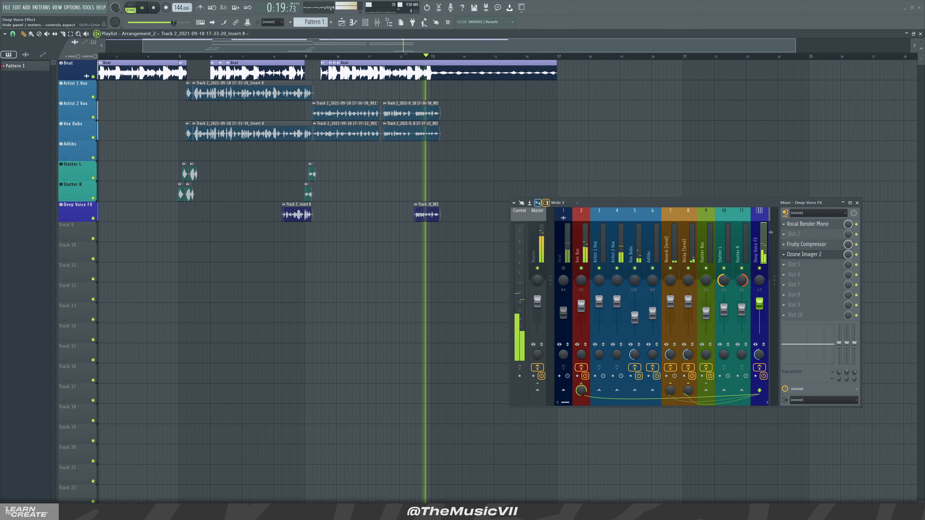
{"action": "key", "text": "space"}
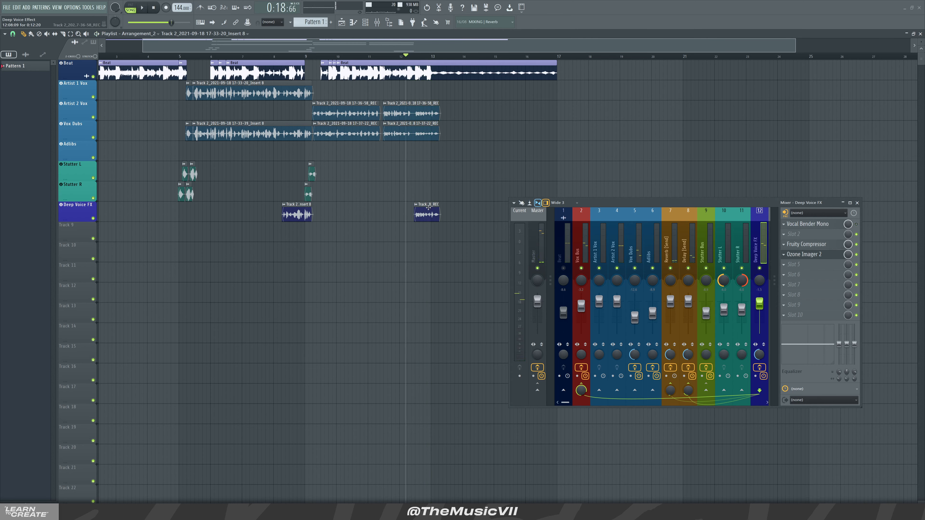
{"action": "double_click", "coordinate": [429, 208]}
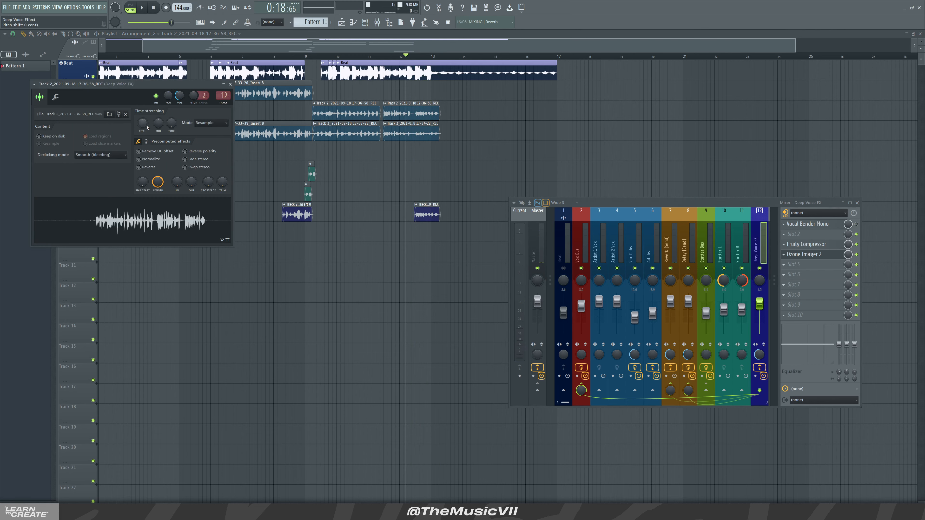
{"action": "left_click", "coordinate": [230, 84]}
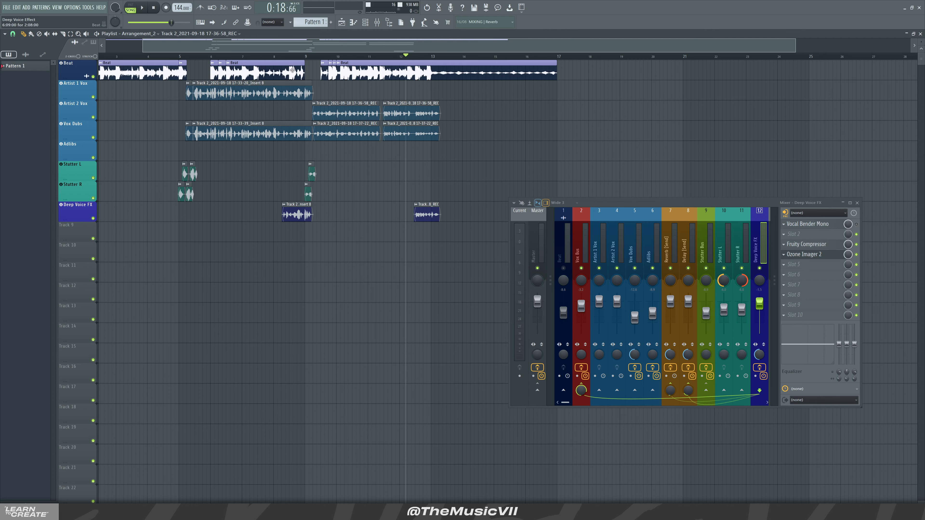
Move Fruity Compressor and Ozone Imager 2 up one slot beneath Vocal Bender Mono, and reposition and resize the mixer window
{"action": "left_click", "coordinate": [283, 57]}
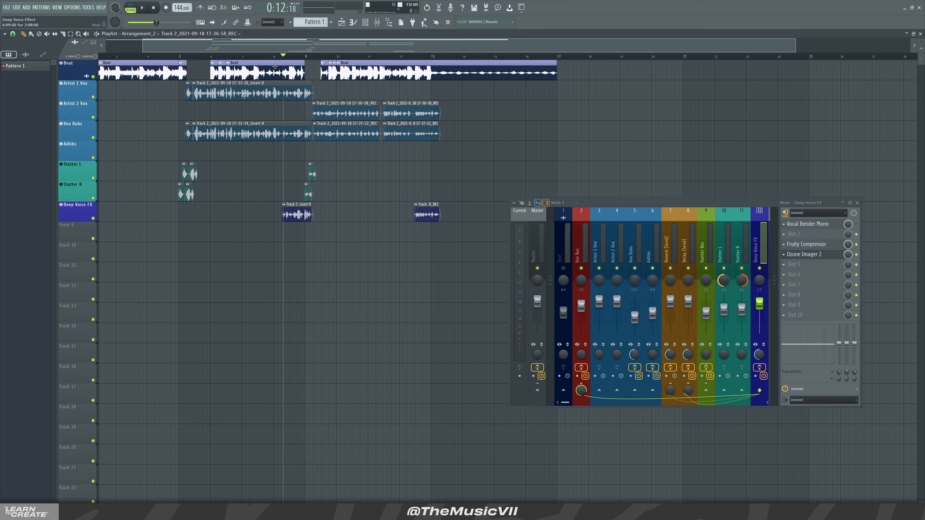
{"action": "scroll", "coordinate": [214, 206], "scroll_direction": "down", "scroll_amount": 2}
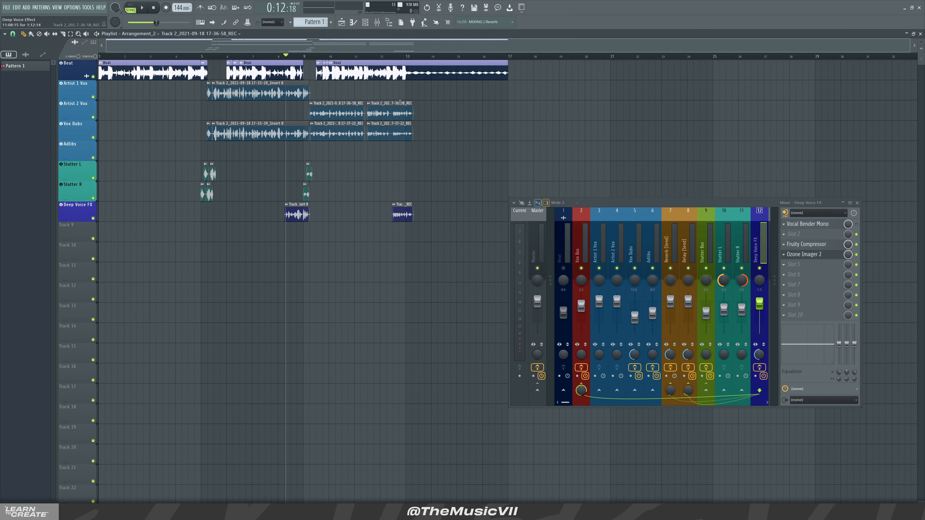
{"action": "left_click_drag", "start_coordinate": [606, 205], "coordinate": [610, 168]}
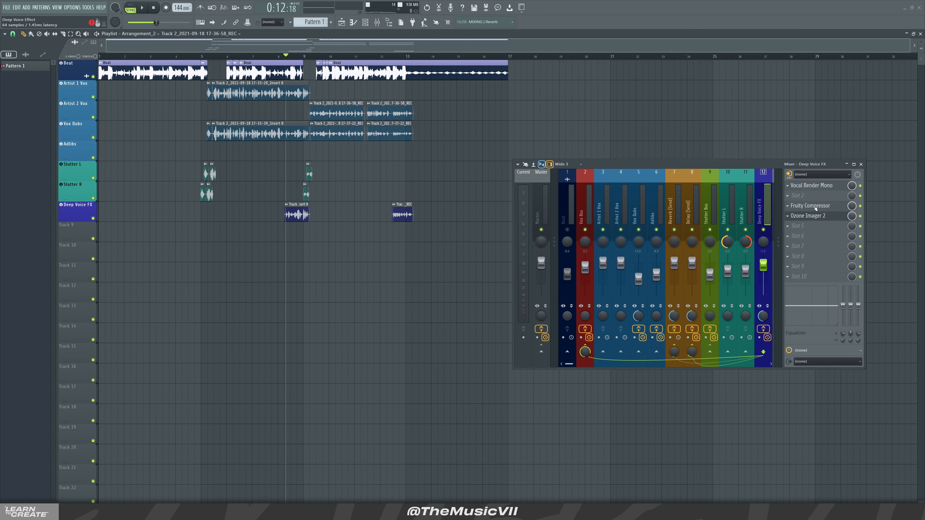
{"action": "mouse_move", "coordinate": [815, 209]}
{"action": "left_mouse_down"}
{"action": "mouse_move", "coordinate": [813, 198]}
{"action": "mouse_move", "coordinate": [801, 206]}
{"action": "left_mouse_up"}
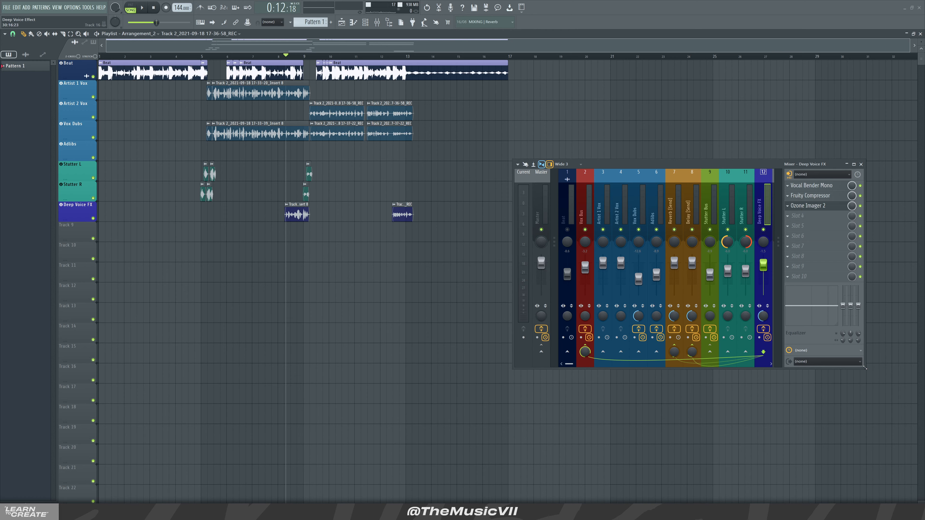
{"action": "left_click_drag", "start_coordinate": [865, 368], "coordinate": [889, 341]}
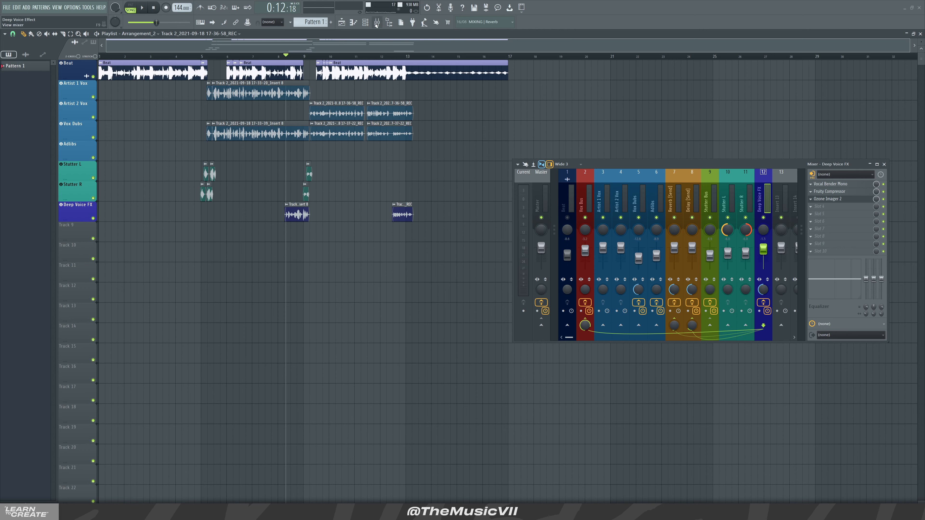
Play the full arrangement from the beginning, saving the project and enlarging the playlist track height during playback
{"action": "left_click", "coordinate": [155, 15]}
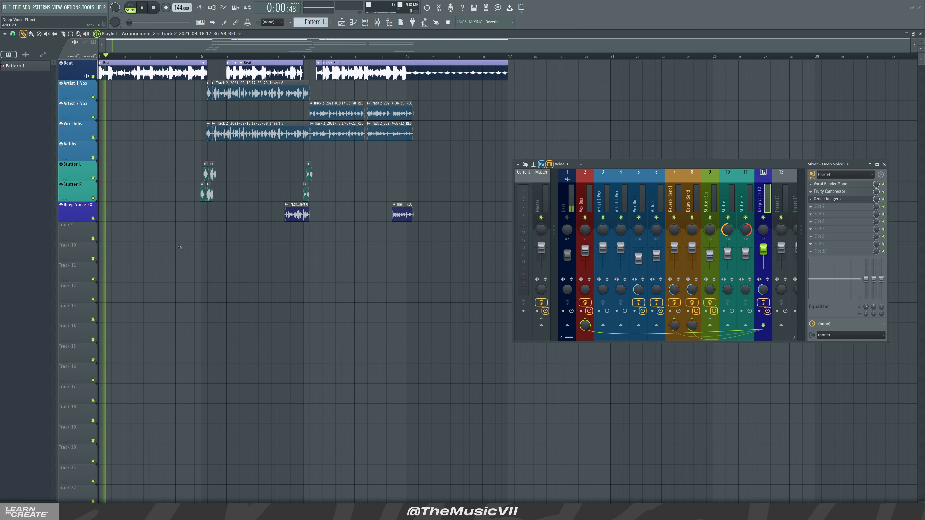
{"action": "key", "text": "space"}
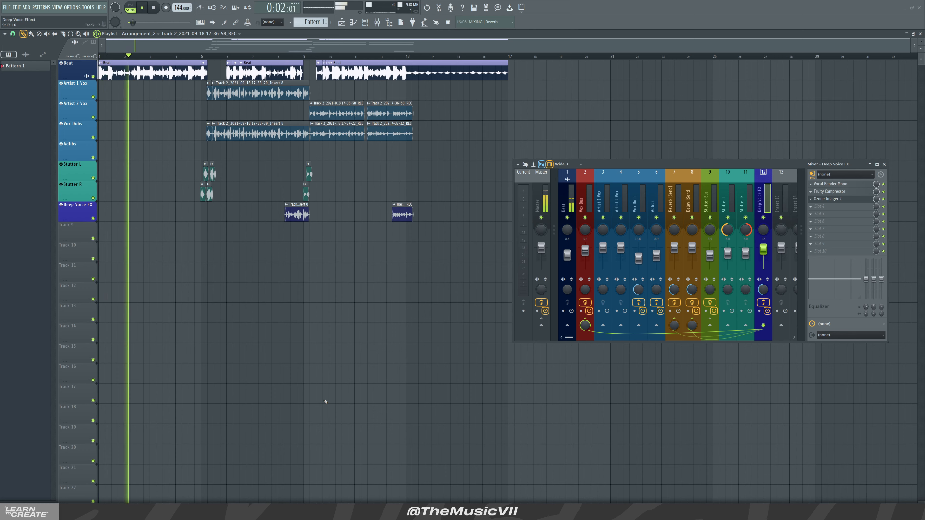
{"action": "key", "text": "ctrl+s"}
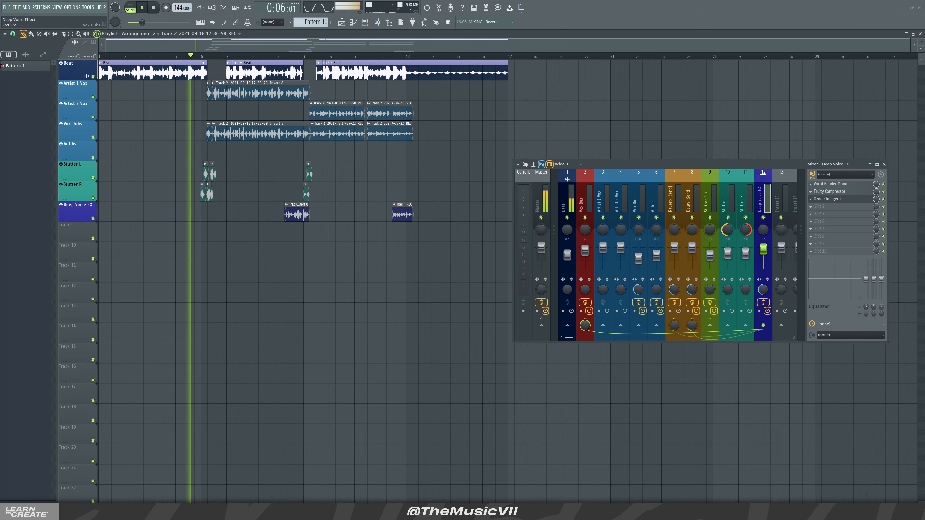
{"action": "scroll", "coordinate": [325, 401], "scroll_direction": "up", "scroll_amount": 2}
{"action": "scroll", "coordinate": [768, 116], "scroll_direction": "up", "scroll_amount": 2}
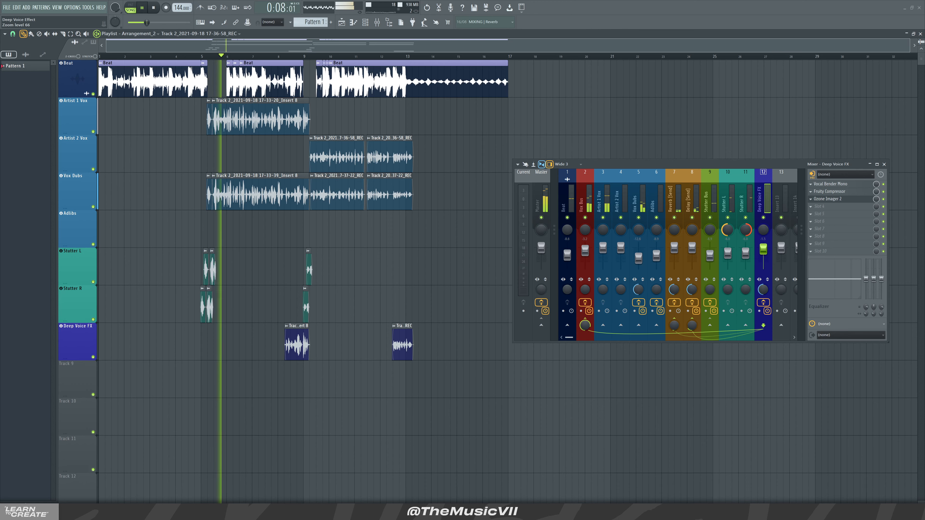